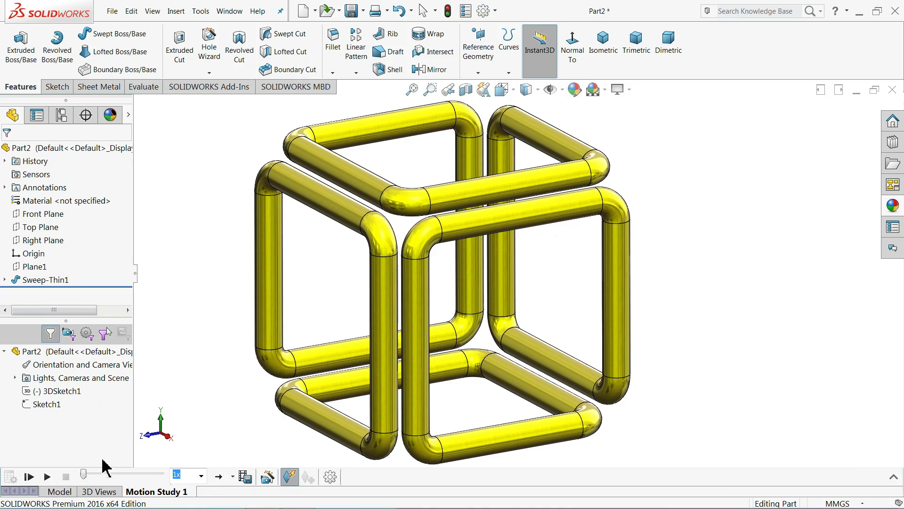
- Play the motion study of the finished yellow tubular cube frame
left_click(47, 477)
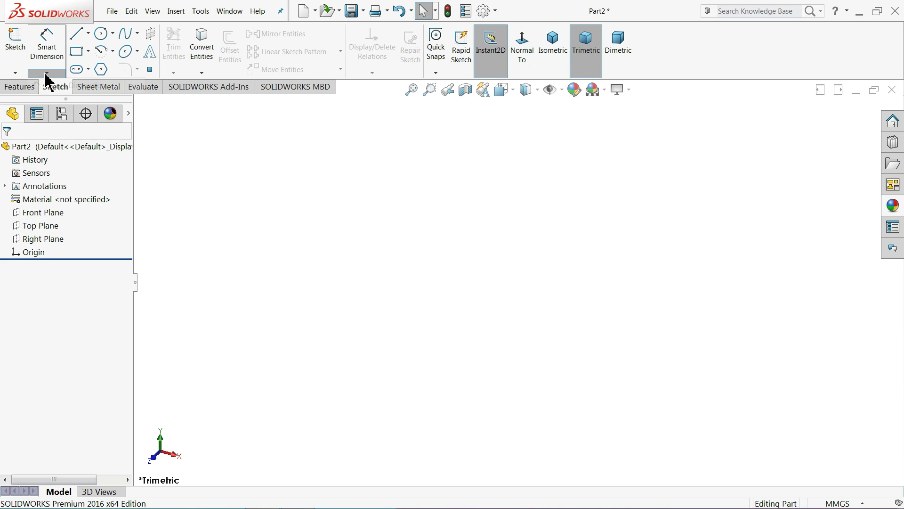
- Start a new 3D sketch in the empty part
left_click(14, 74)
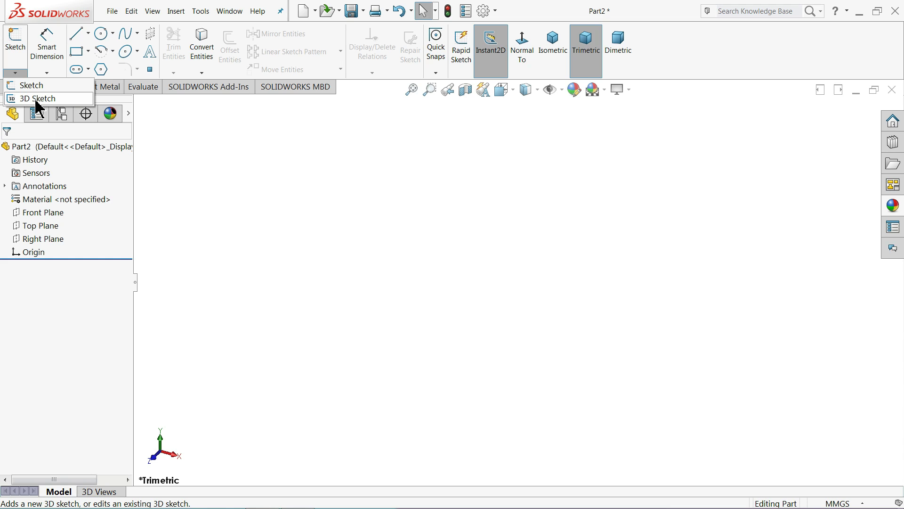
left_click(47, 73)
left_click(15, 72)
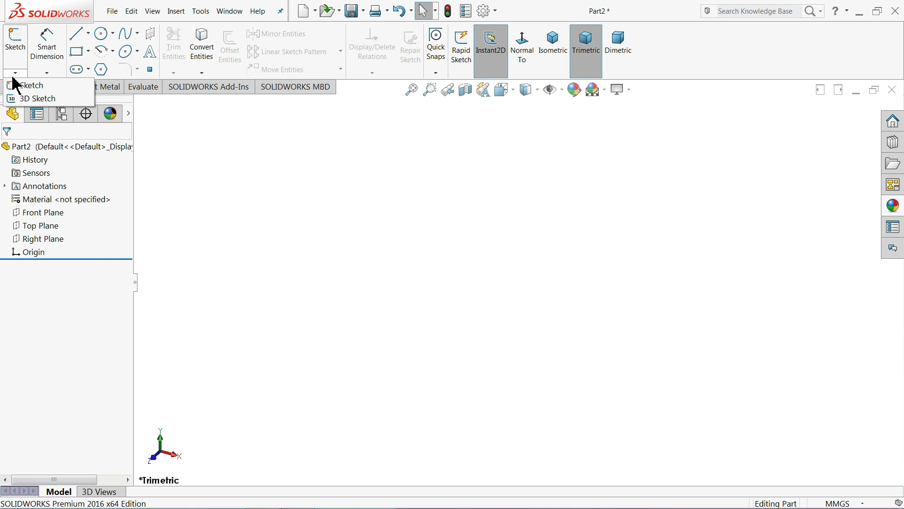
left_click(15, 72)
left_click(28, 99)
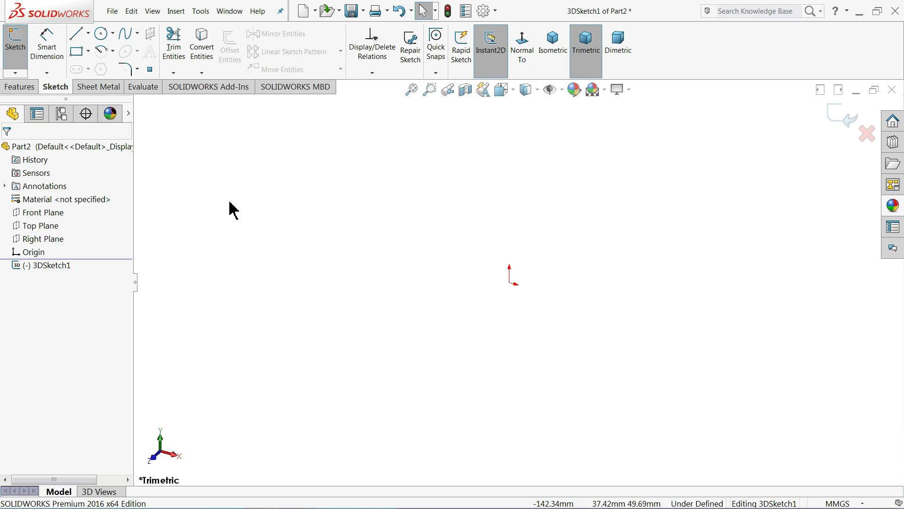
- Draw four connected lines on the XY plane from the origin: about 87 mm along X, up, back along X, and down to just above the origin
left_click(77, 34)
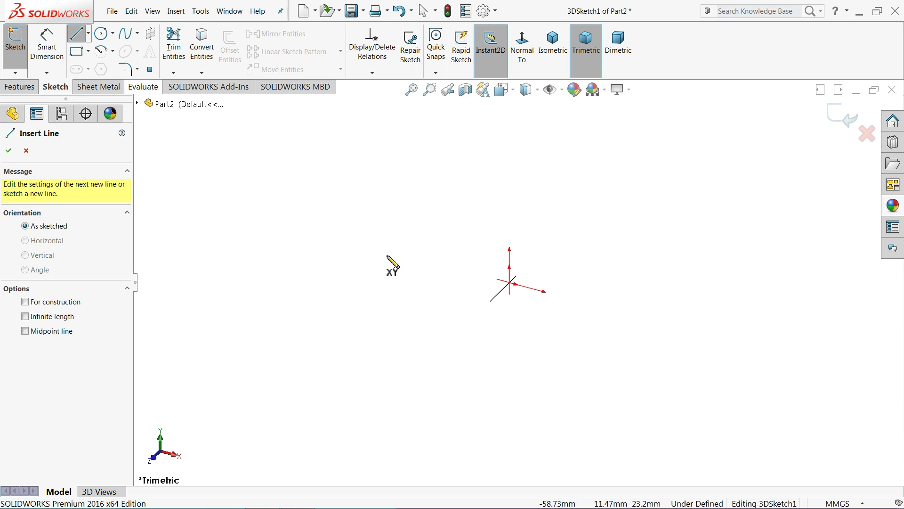
scroll(630, 278, "down", 2)
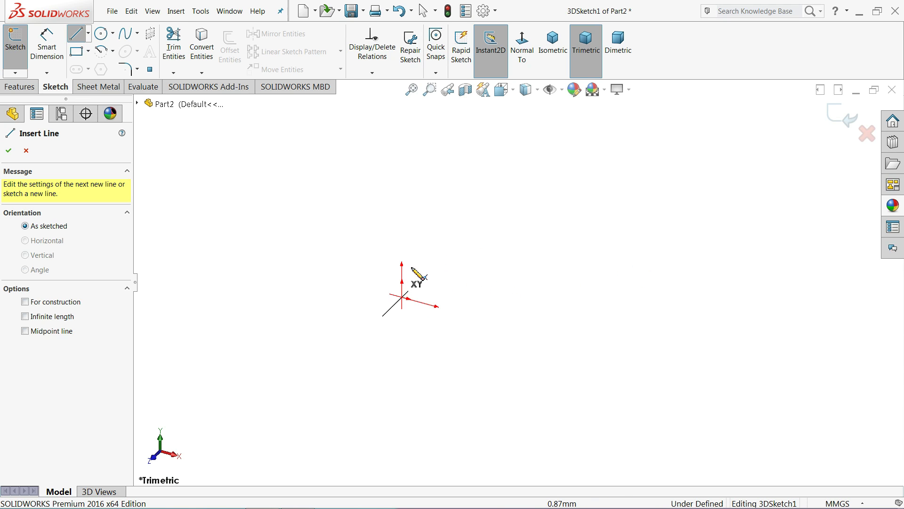
left_click(403, 299)
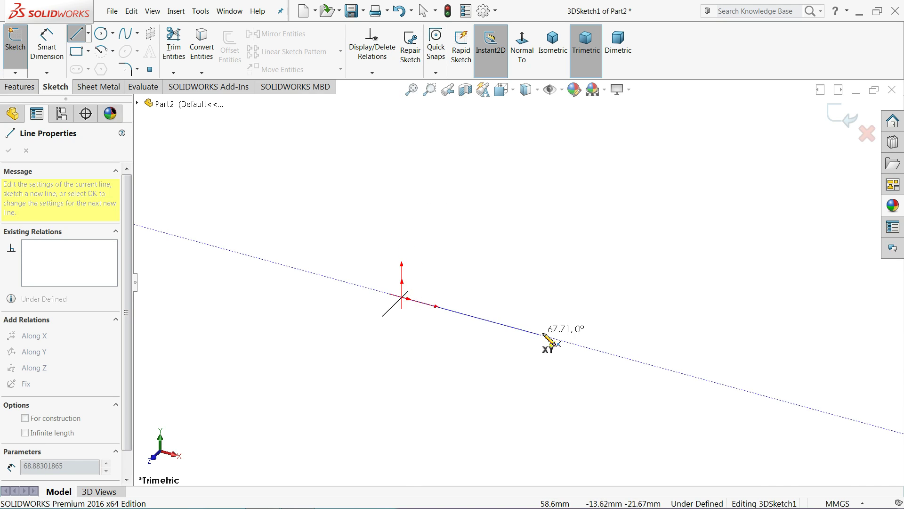
left_click(579, 345)
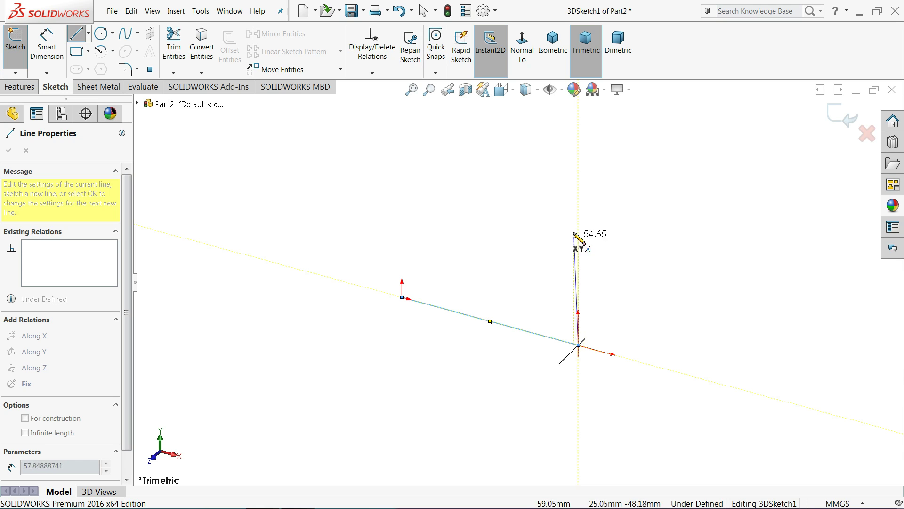
left_click(579, 171)
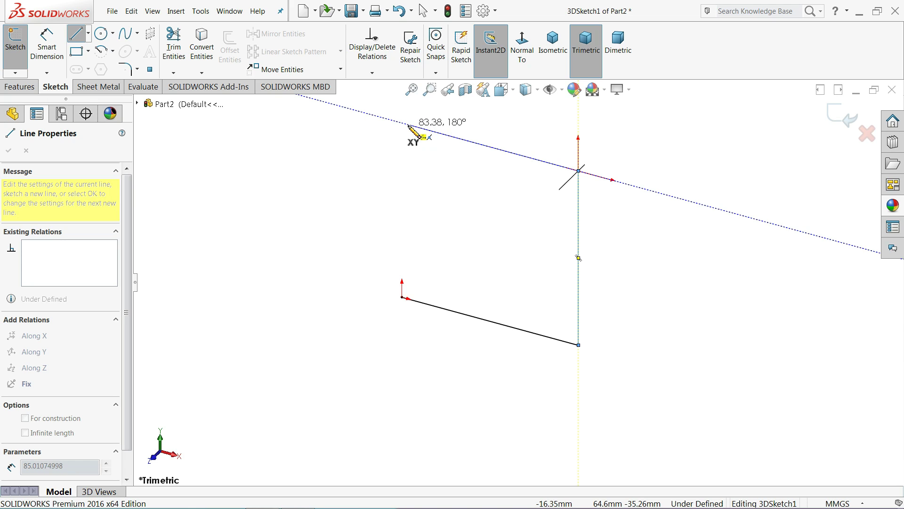
left_click(388, 119)
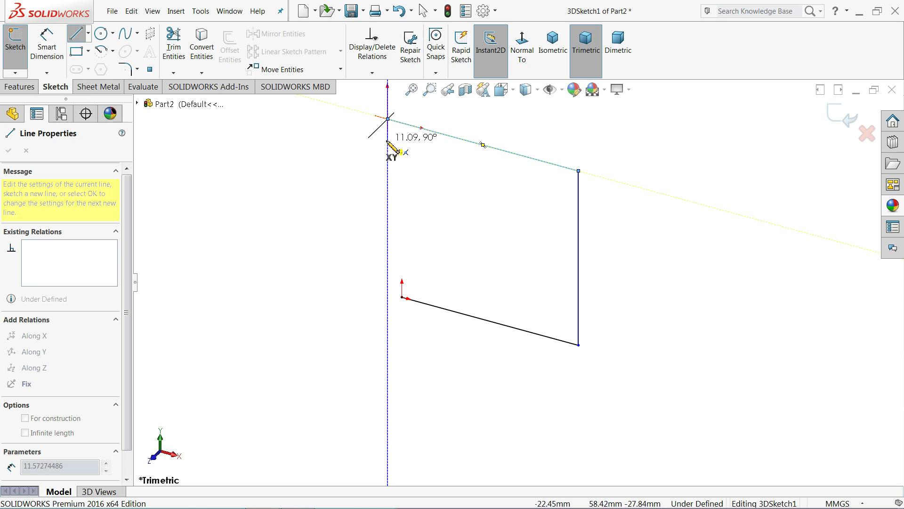
left_click(388, 271)
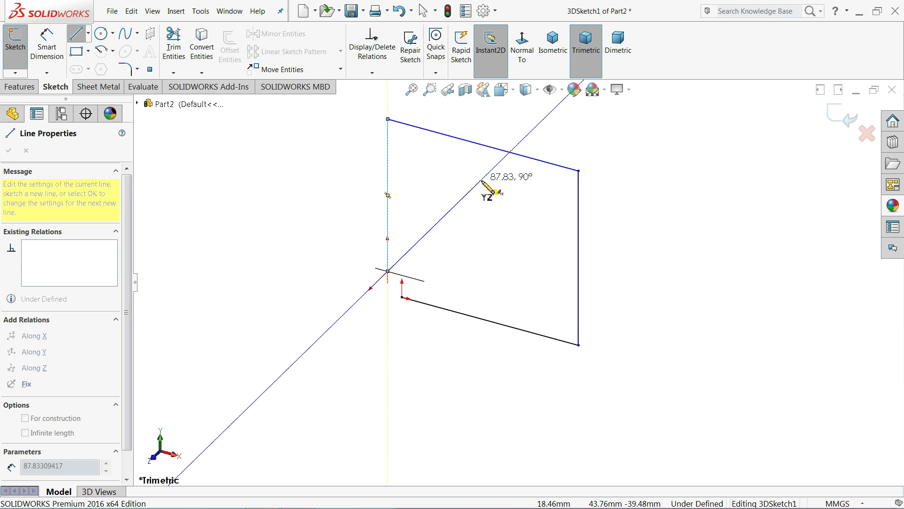
- Continue the chain on the YZ plane for the cube's left face: about 88 mm back along Z, up along Y, and forward along Z
left_click(481, 179)
key("z")
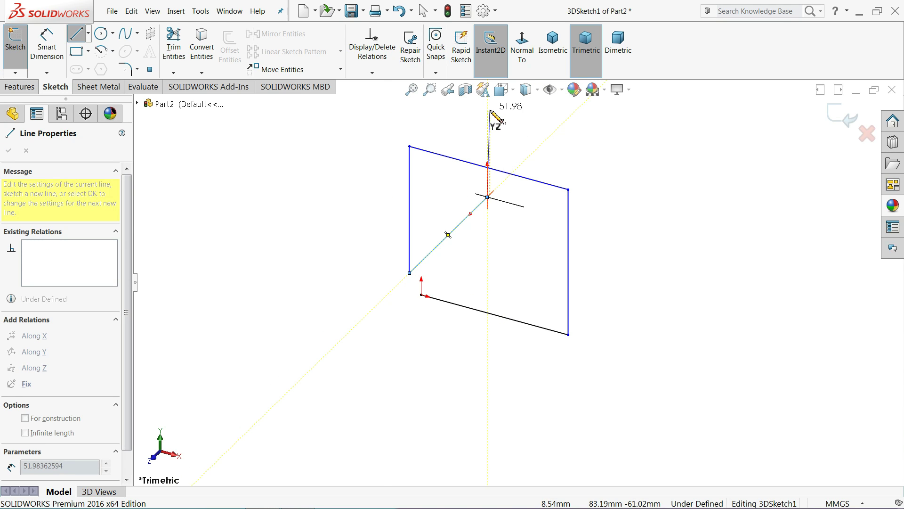
key("z")
left_click(497, 127)
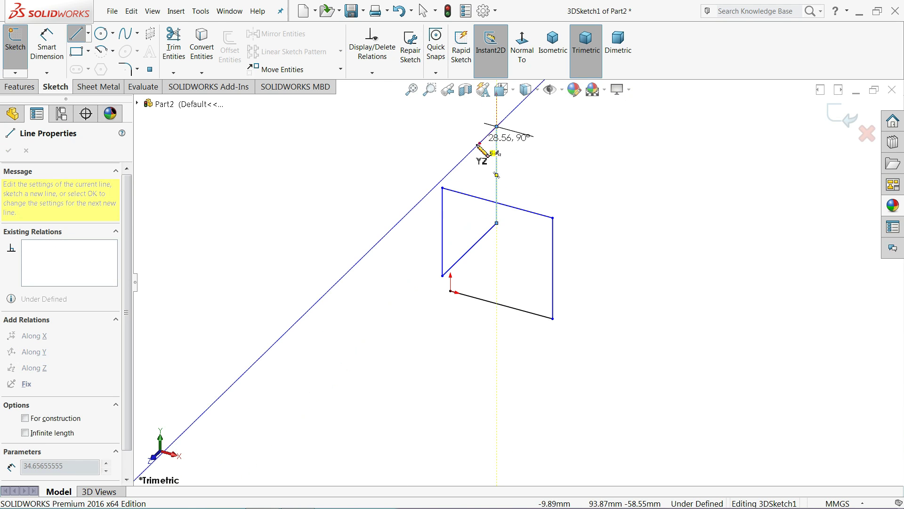
left_click(450, 172)
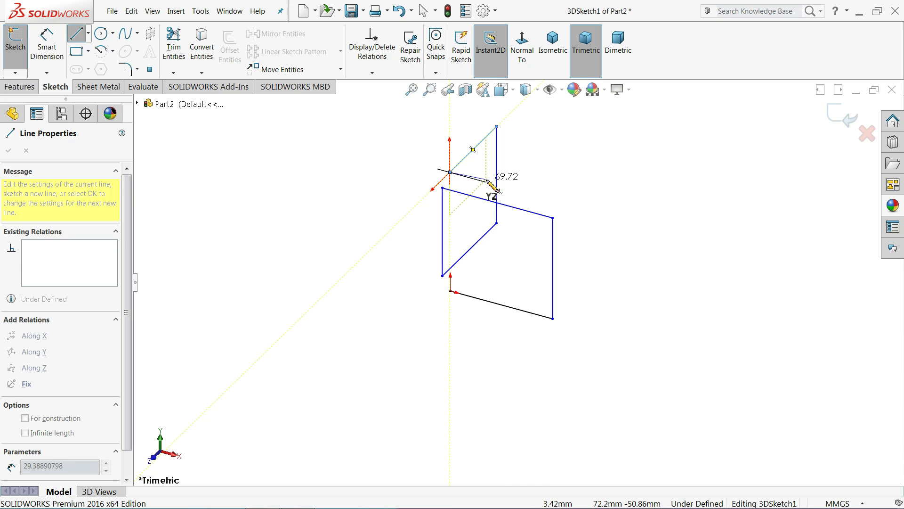
- Outline the cube's top face with lines along X, back along Z and back toward the left along X, then end the chain
left_click(555, 202)
scroll(574, 182, "down", 3)
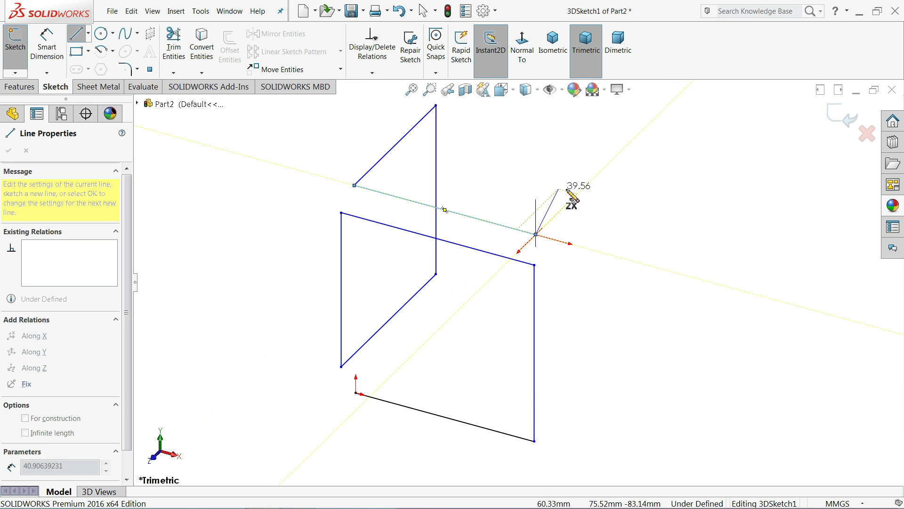
left_click(621, 151)
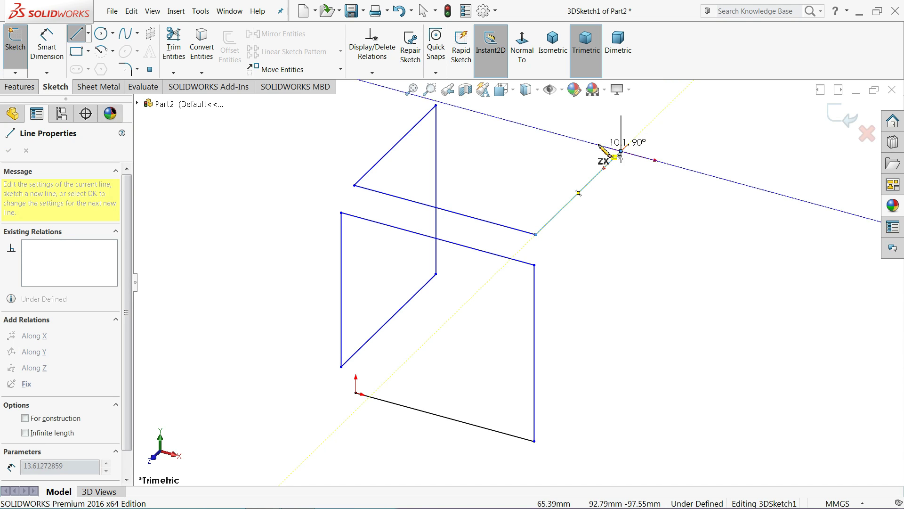
left_click(455, 106)
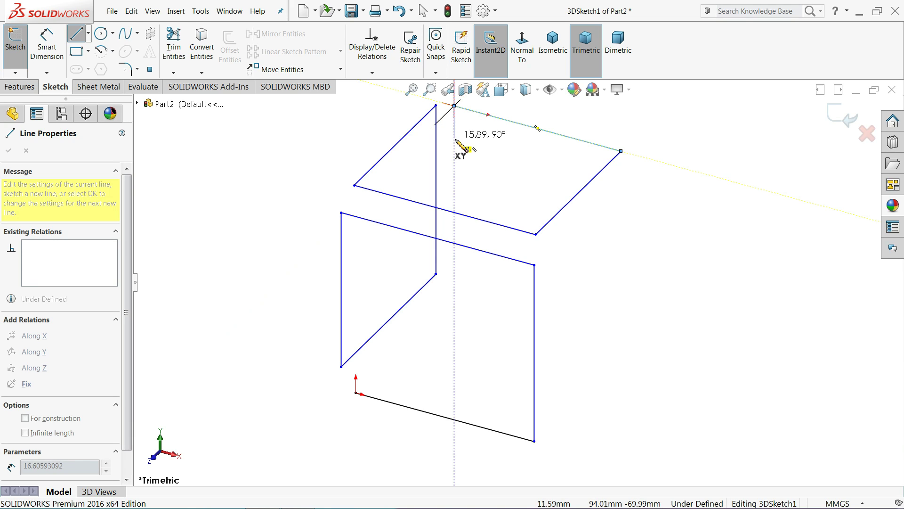
key("z")
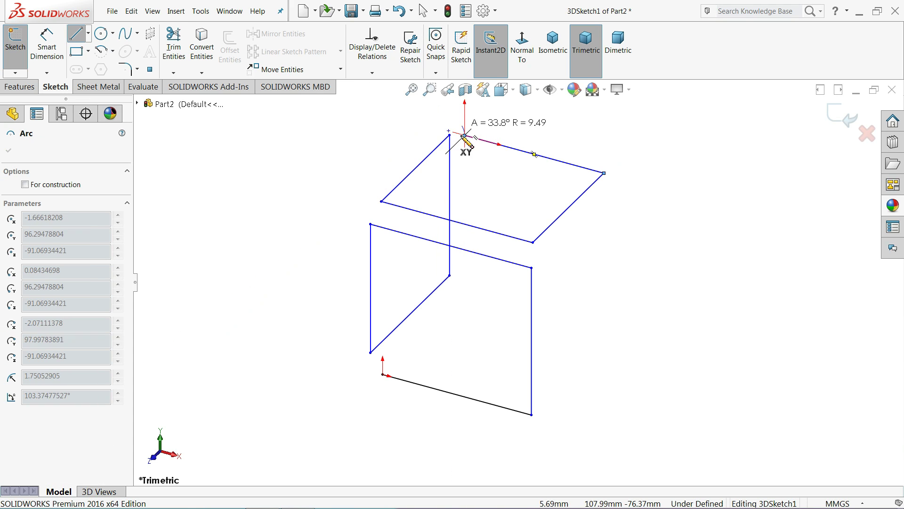
key("Escape")
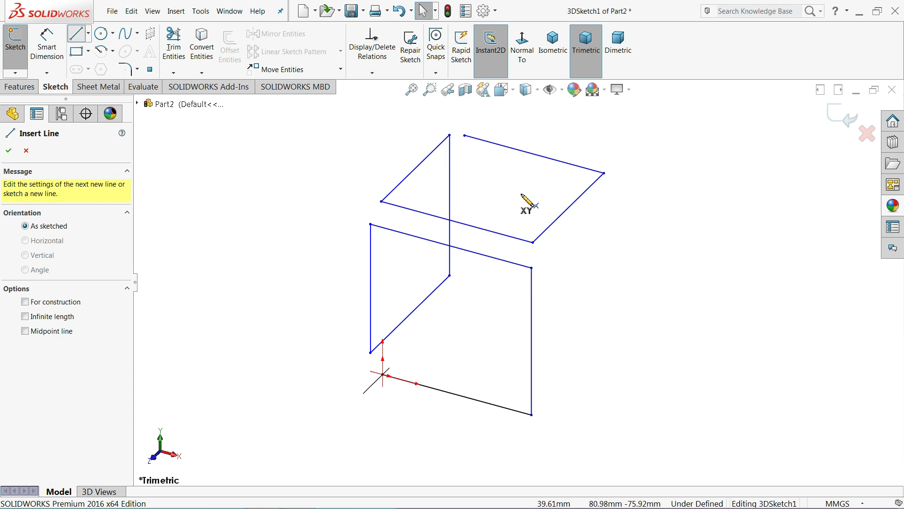
- From the open end at the top rear corner, draw the back face lines down along Y, across along X and up along Y
scroll(499, 169, "down", 2)
left_click(447, 123)
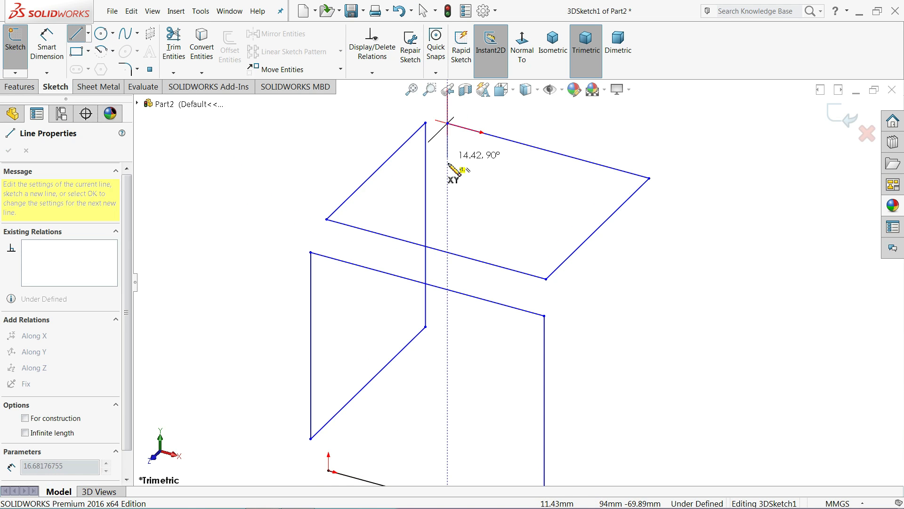
left_click(447, 313)
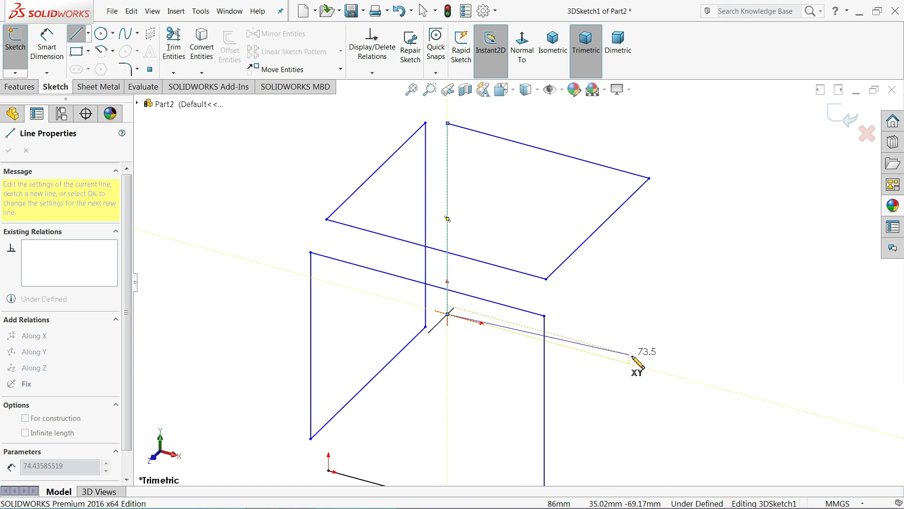
left_click(657, 371)
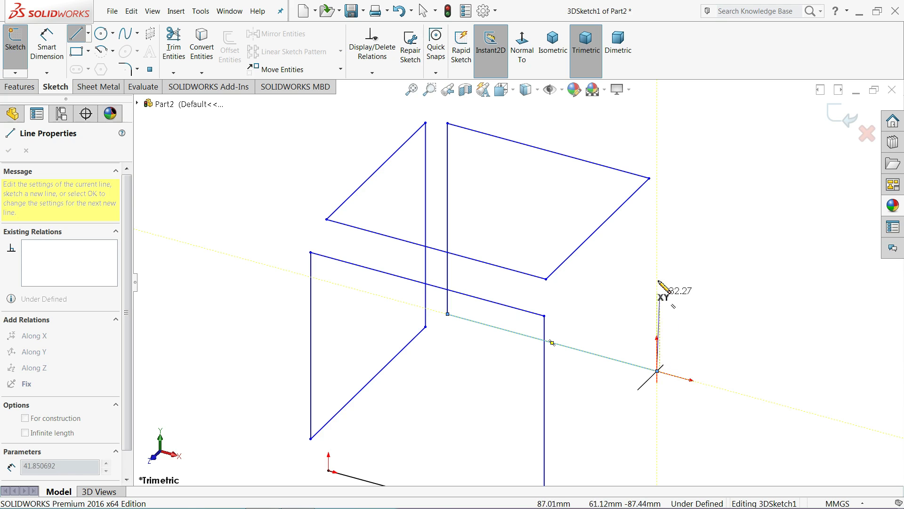
left_click(657, 198)
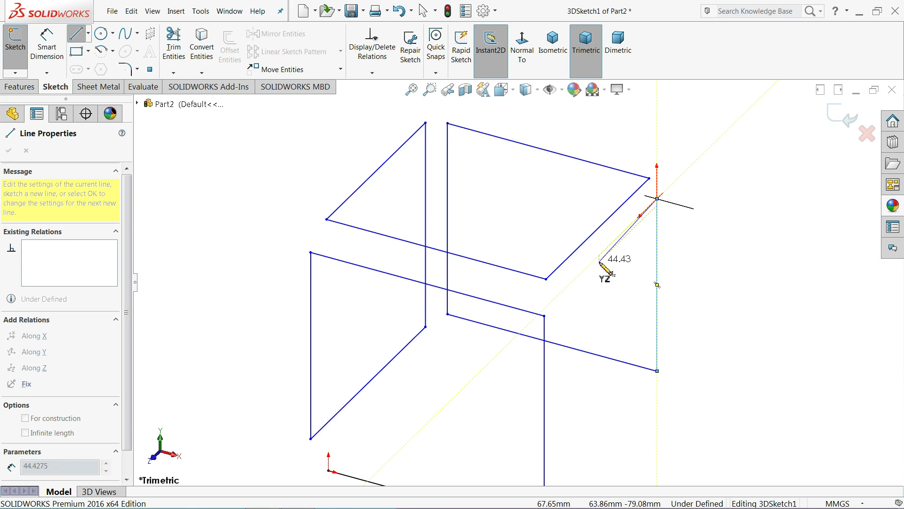
- Draw the right face lines on the YZ plane: about 75 mm forward along Z, down along Y and back along Z
key("Tab")
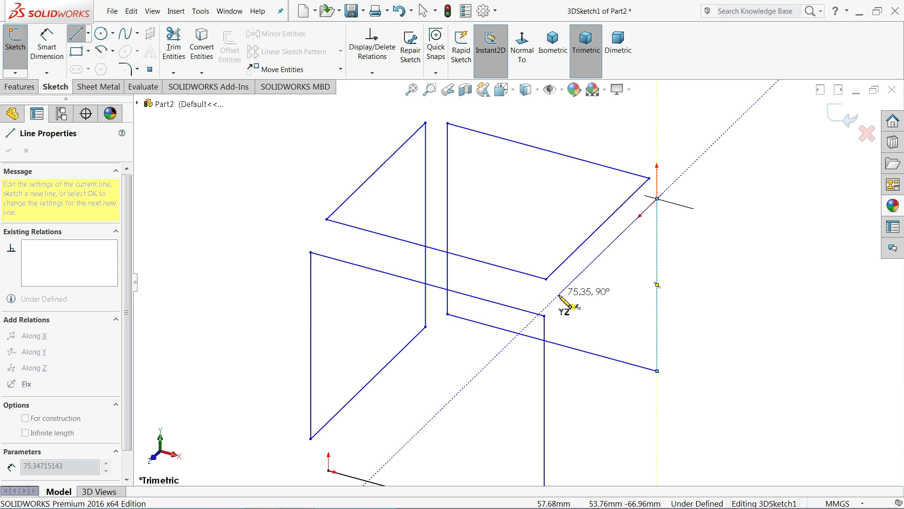
left_click(559, 297)
scroll(559, 297, "up", 2)
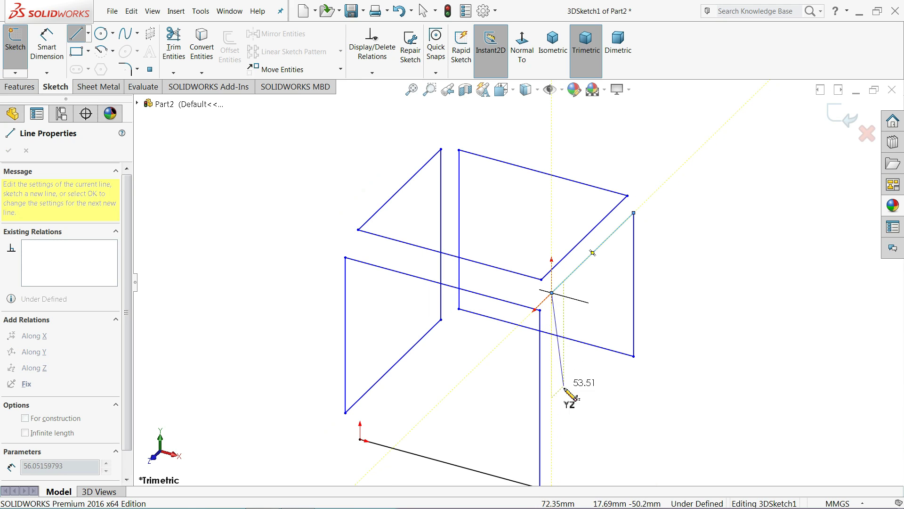
left_click(552, 461)
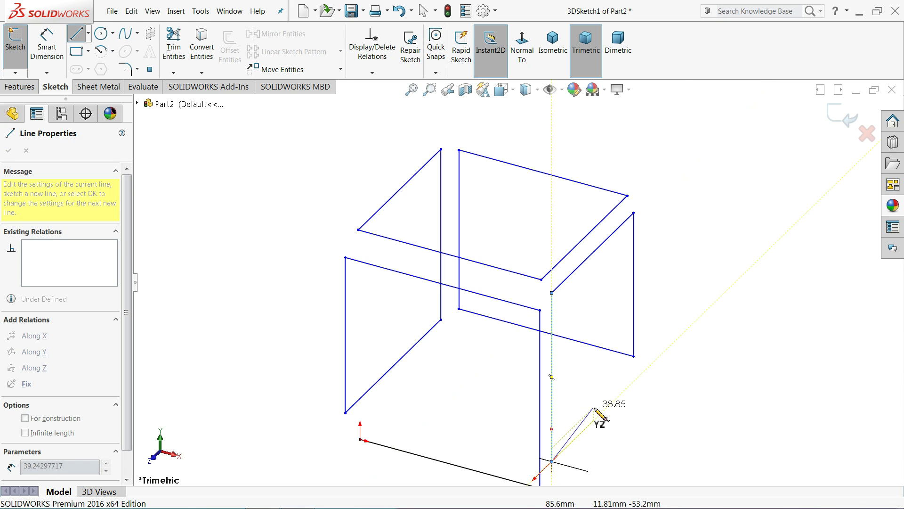
left_click(637, 378)
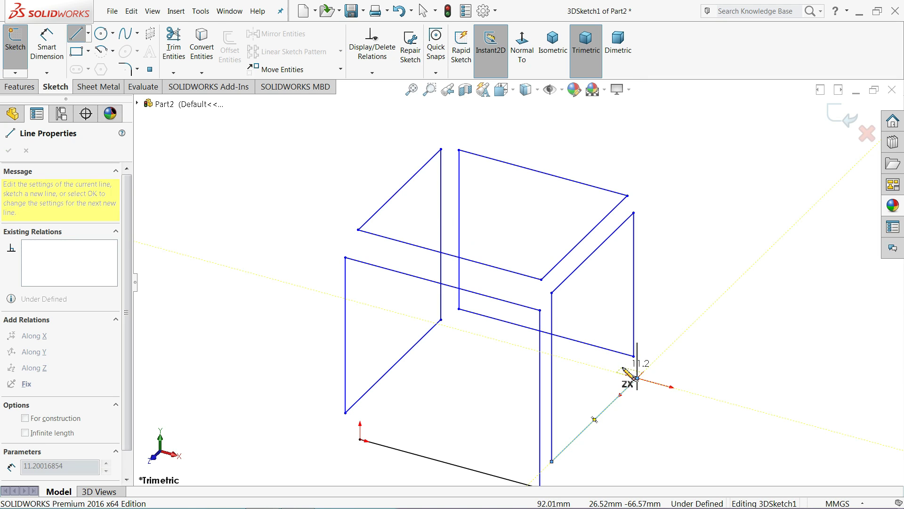
- Complete the bottom face with a rear line along X and a closing line to the origin, then exit the Line tool
left_click(461, 330)
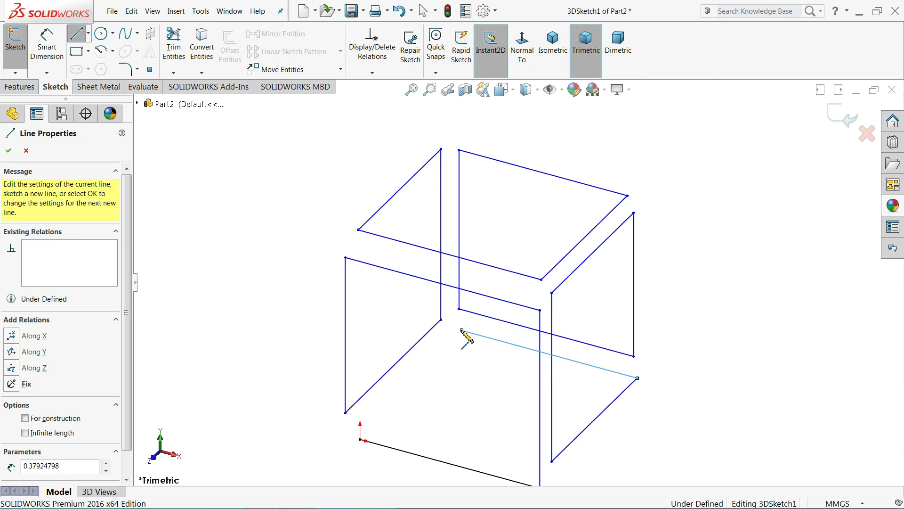
left_click(360, 439)
right_click(228, 336)
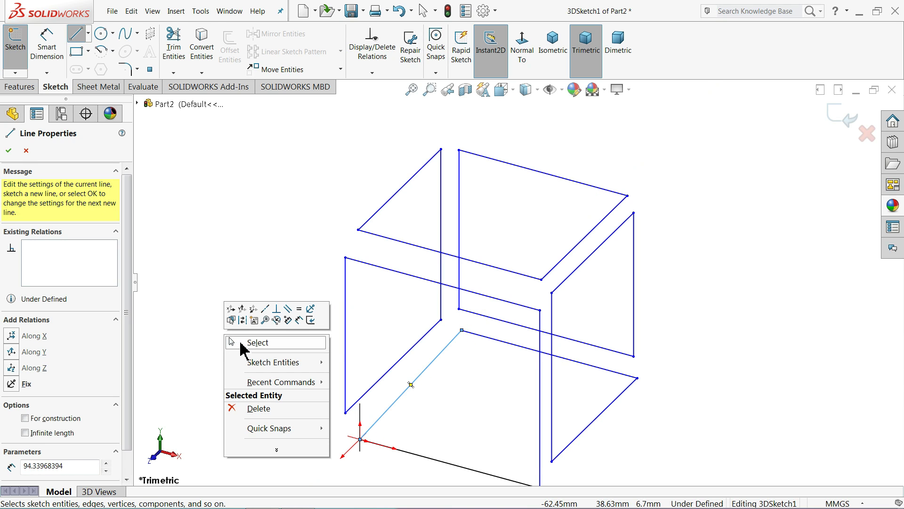
left_click(236, 343)
- Dimension the bottom front line starting at the origin to 900 mm
scroll(562, 329, "down", 2)
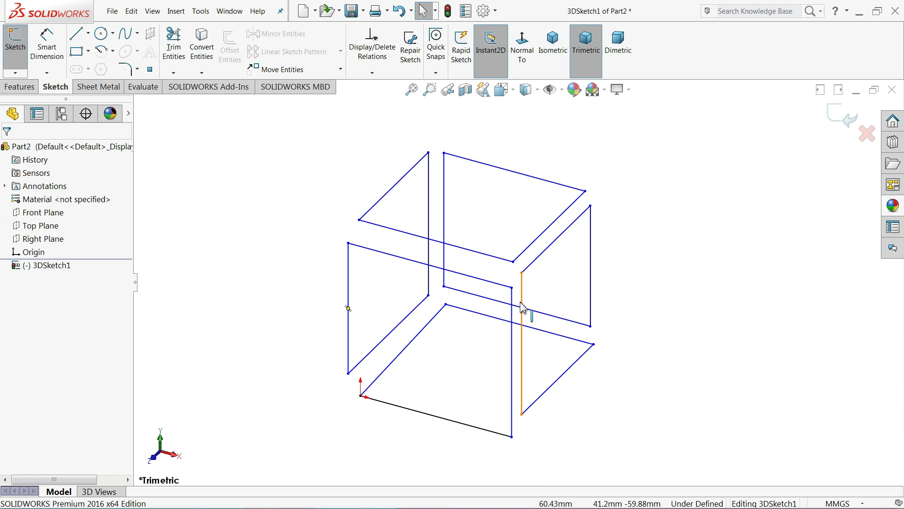
mouse_move(523, 307)
middle_mouse_down()
mouse_move(504, 272)
mouse_move(444, 287)
mouse_move(510, 281)
mouse_move(518, 307)
mouse_move(519, 259)
mouse_move(506, 291)
mouse_move(517, 256)
mouse_move(513, 284)
middle_mouse_up()
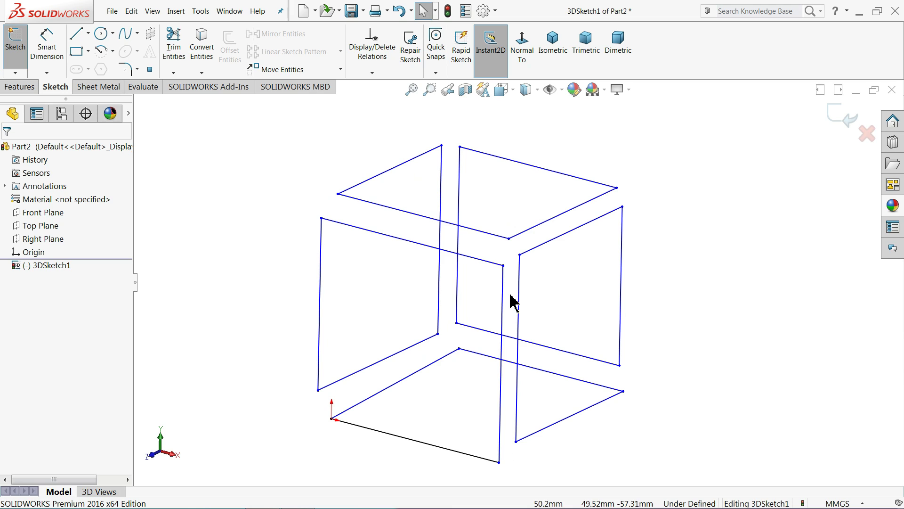
mouse_move(423, 283)
middle_mouse_down()
mouse_move(400, 238)
mouse_move(445, 263)
mouse_move(430, 284)
mouse_move(504, 319)
middle_mouse_up()
left_click(47, 47)
scroll(393, 232, "down", 2)
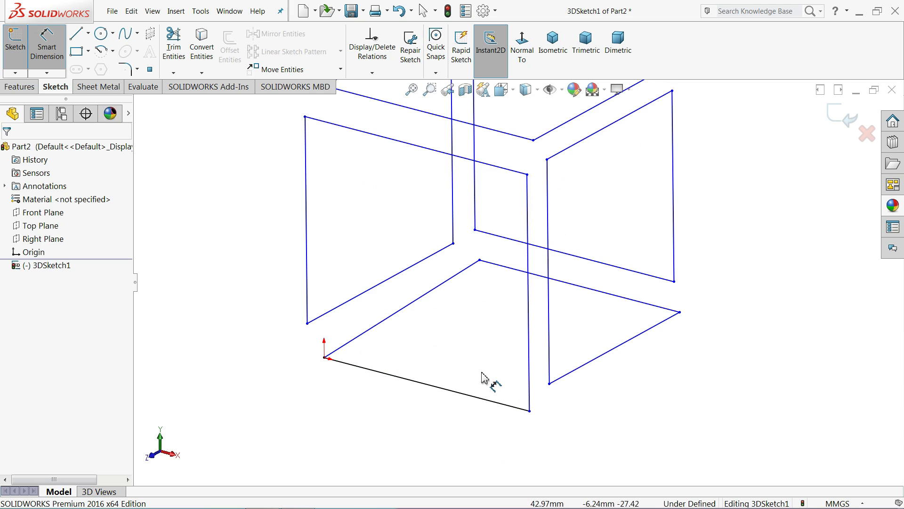
left_click(443, 391)
left_click(424, 412)
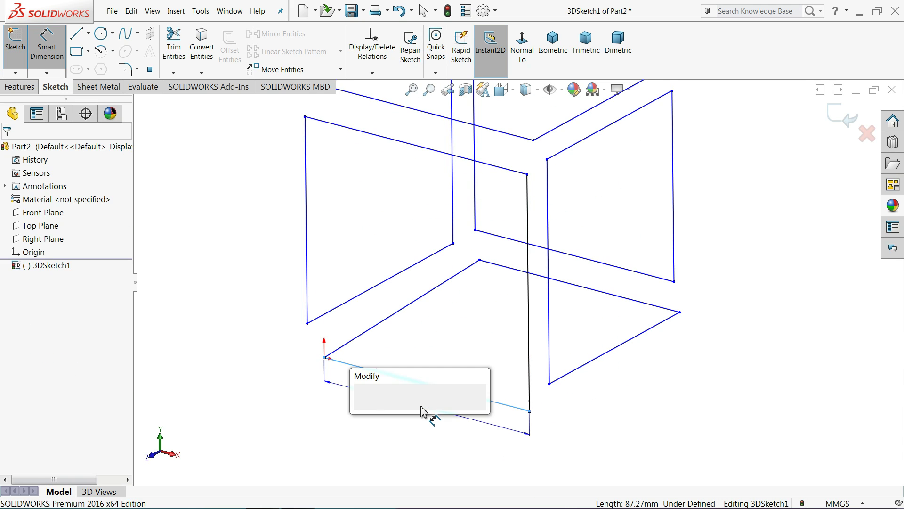
type("900")
left_click(364, 410)
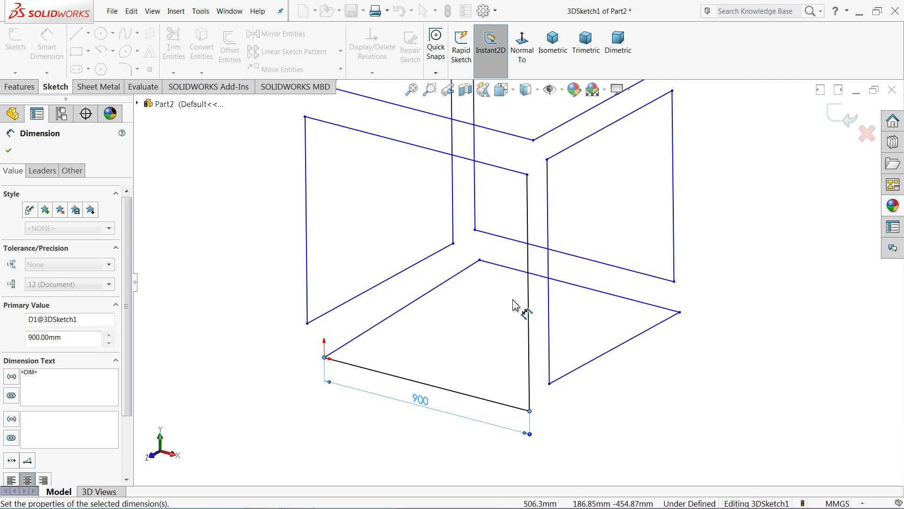
- Dimension the front face's vertical line to 1000 mm and leave the Smart Dimension tool
left_click(529, 291)
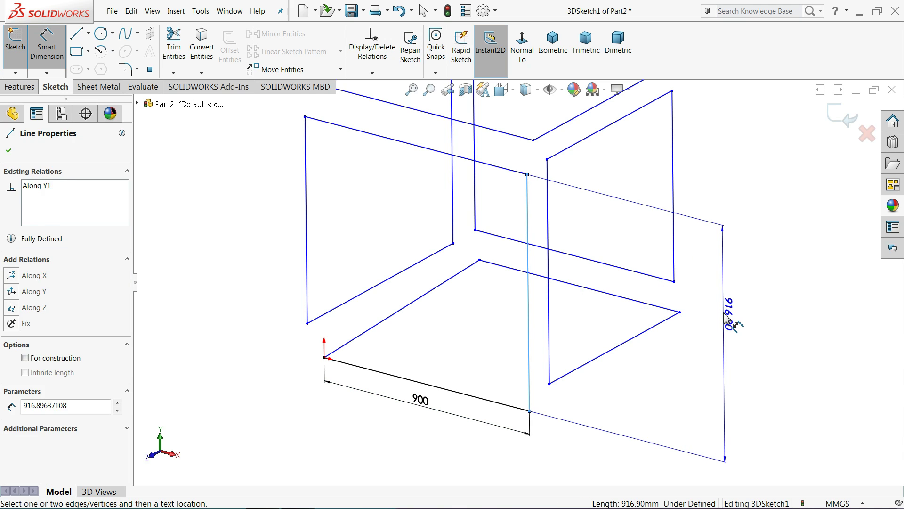
left_click(723, 311)
type("1000")
left_click(666, 316)
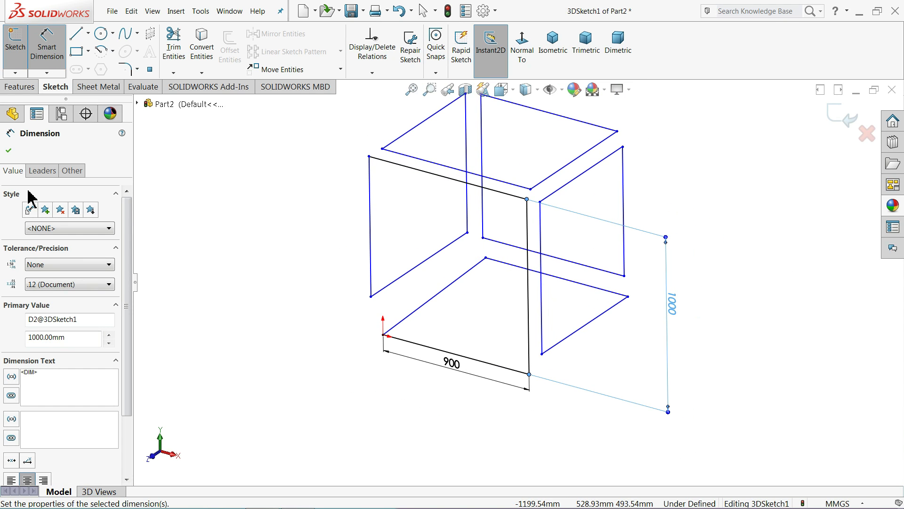
left_click(9, 151)
middle_click_drag(313, 256, 459, 259)
scroll(532, 225, "down", 2)
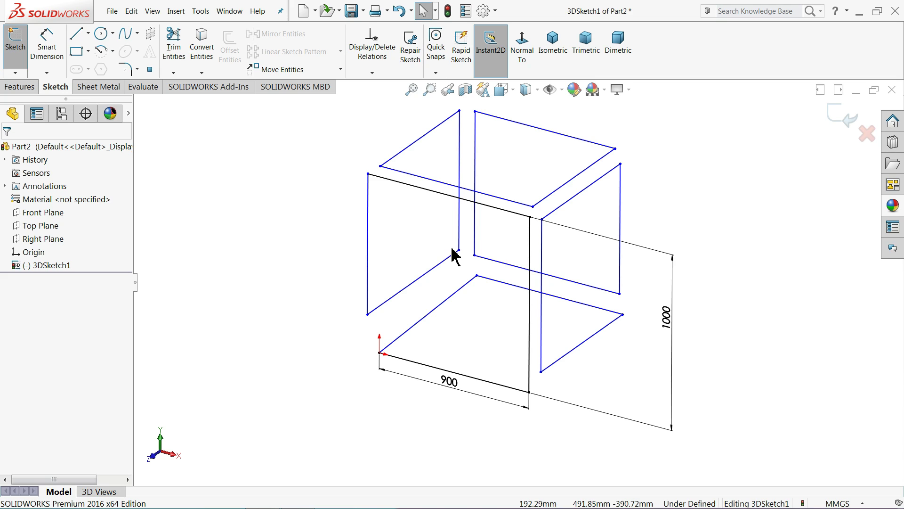
- Make the front face's top line equal in length to its 1000 mm vertical line
left_click(506, 213)
left_click(531, 247, "ctrl")
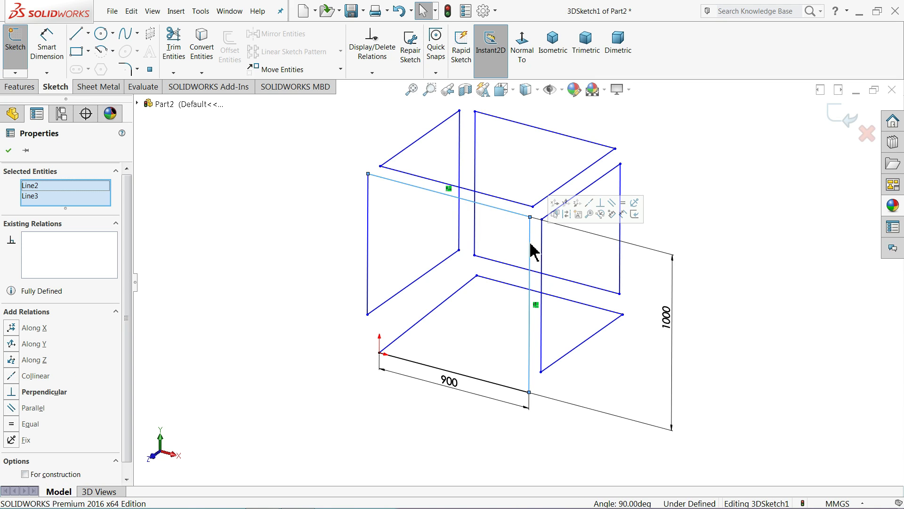
left_click(624, 204)
left_click(712, 175)
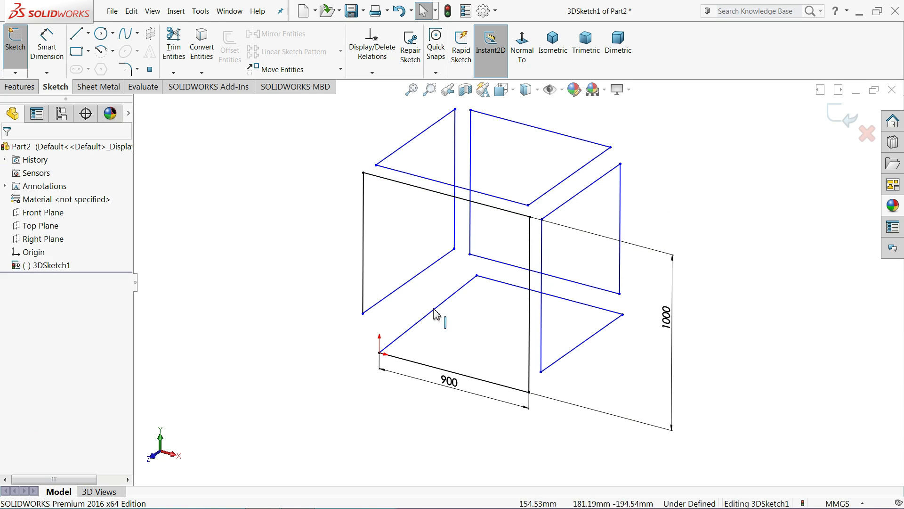
- Make the left face's front vertical line equal to the 900 mm bottom front line at the origin
left_click(400, 365)
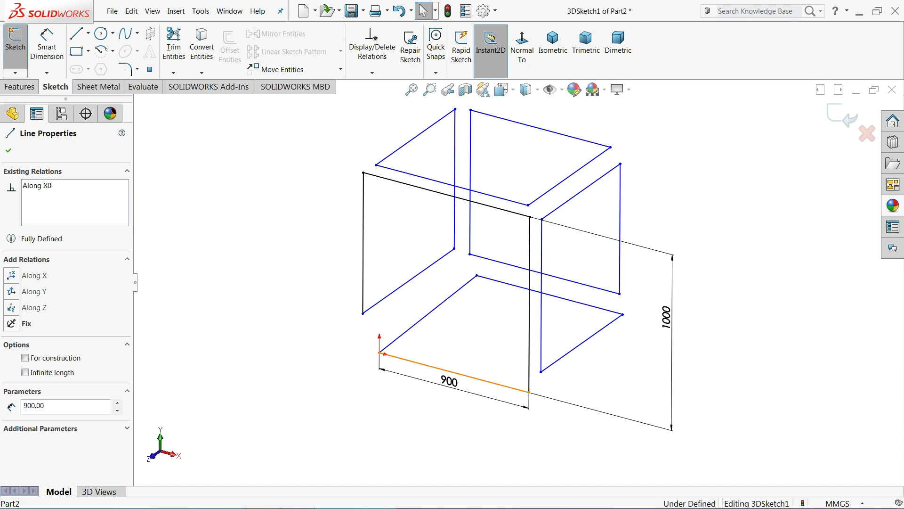
left_click(364, 286, "ctrl")
left_click(462, 247)
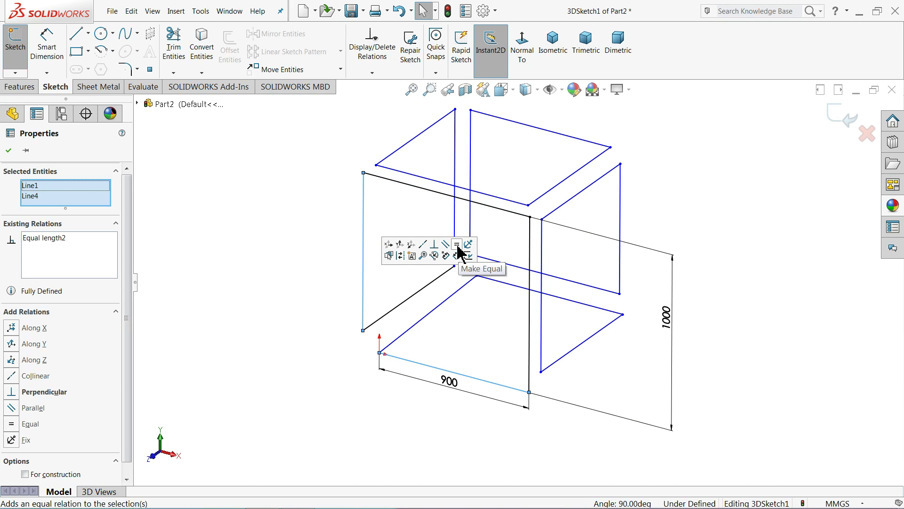
left_click(328, 245)
left_click(364, 218)
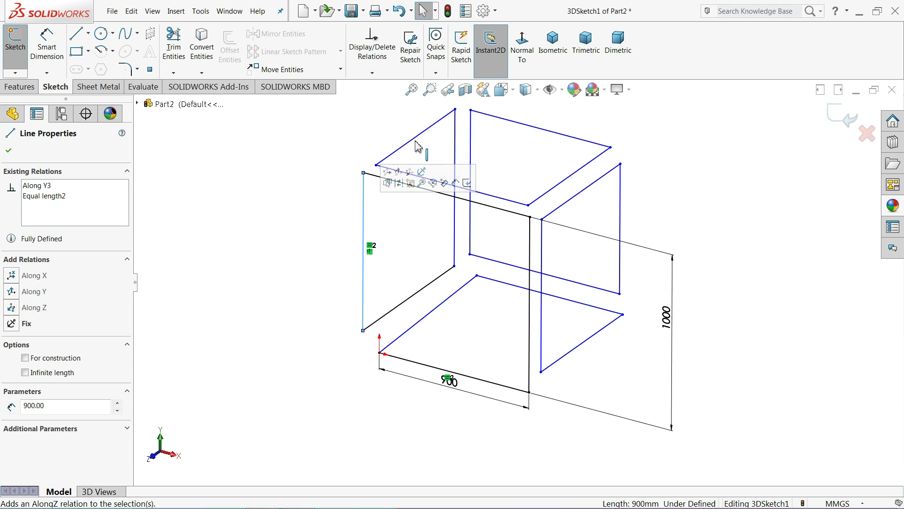
left_click(415, 137, "ctrl")
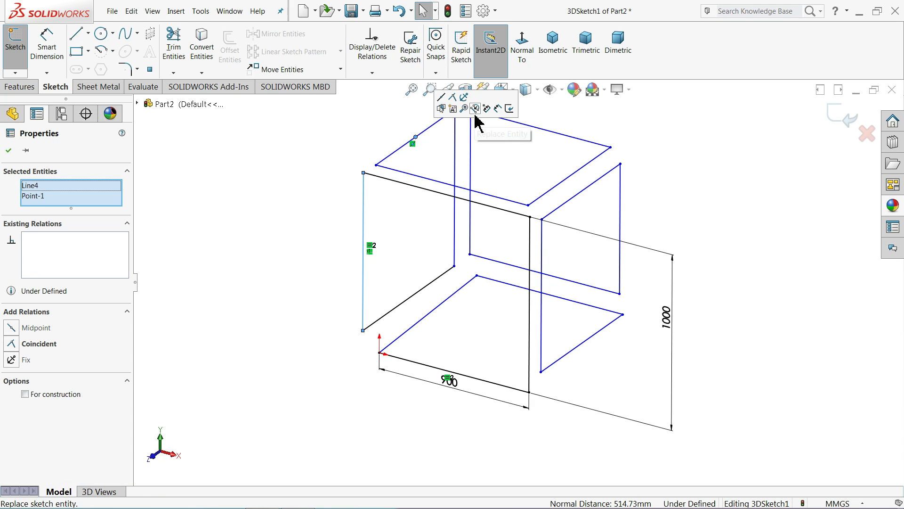
left_click(369, 133)
- Make the top face's left line along Z equal to the left face's front vertical line
left_click(384, 159)
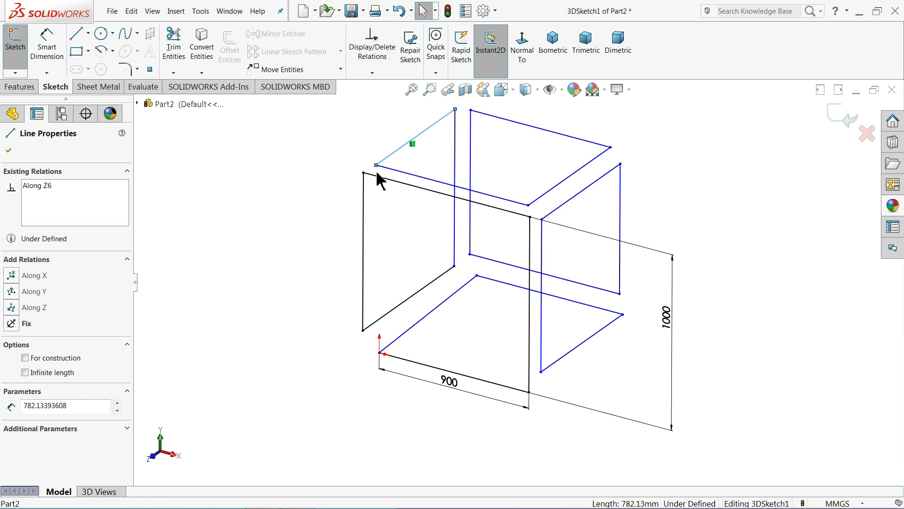
left_click(365, 197, "ctrl")
left_click(459, 156)
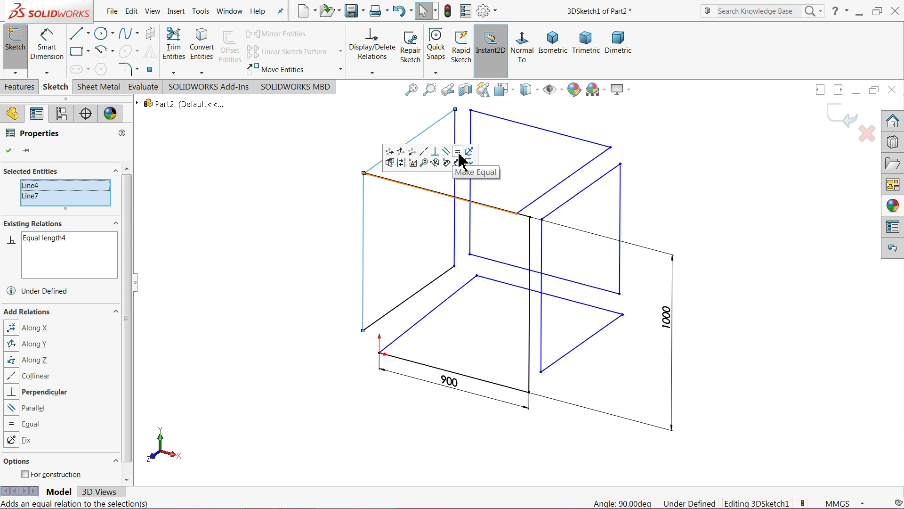
left_click(331, 151)
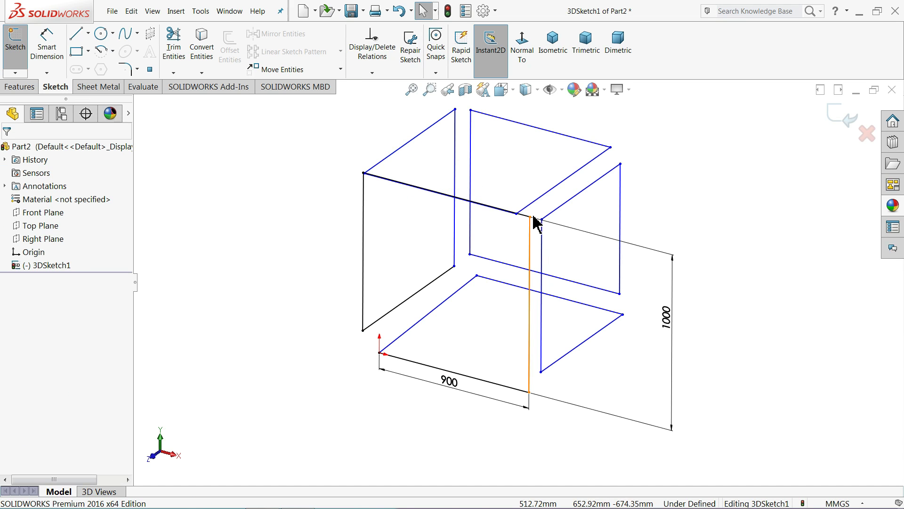
- Move the top face's front right corner point slightly up, clear of the front face's top line
scroll(536, 222, "down", 5)
left_click(501, 241)
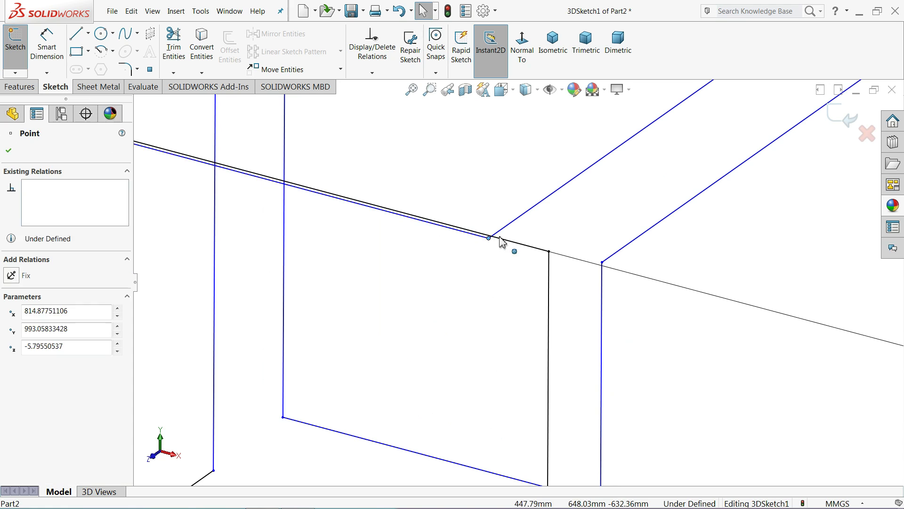
left_click_drag(502, 241, 530, 231)
scroll(395, 245, "up", 4)
scroll(395, 245, "up", 2)
scroll(551, 347, "up", 2)
scroll(515, 300, "down", 2)
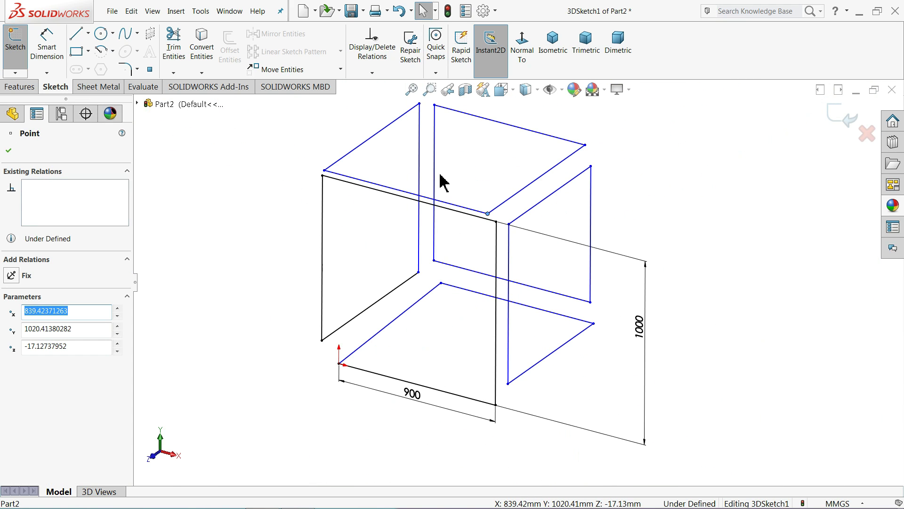
left_click(378, 128)
- Make the back face's top line equal to the top face's left line
left_click(396, 136)
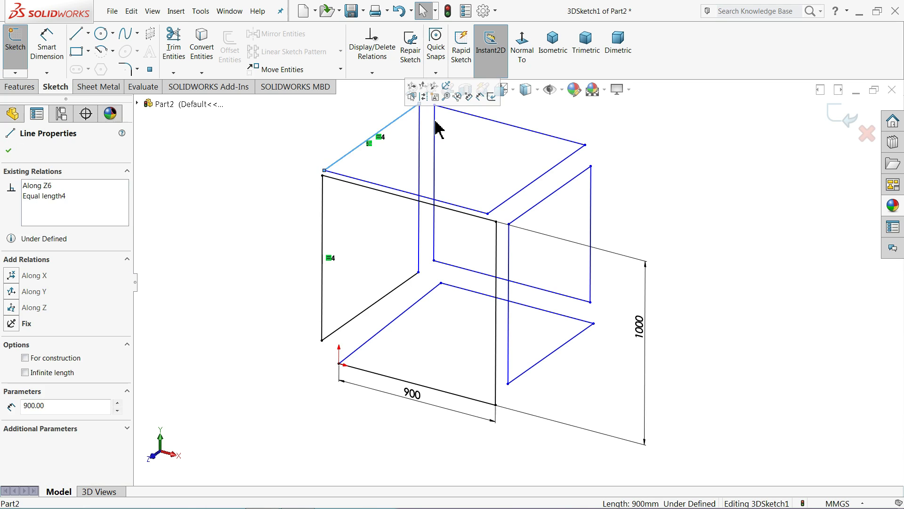
left_click(466, 119, "ctrl")
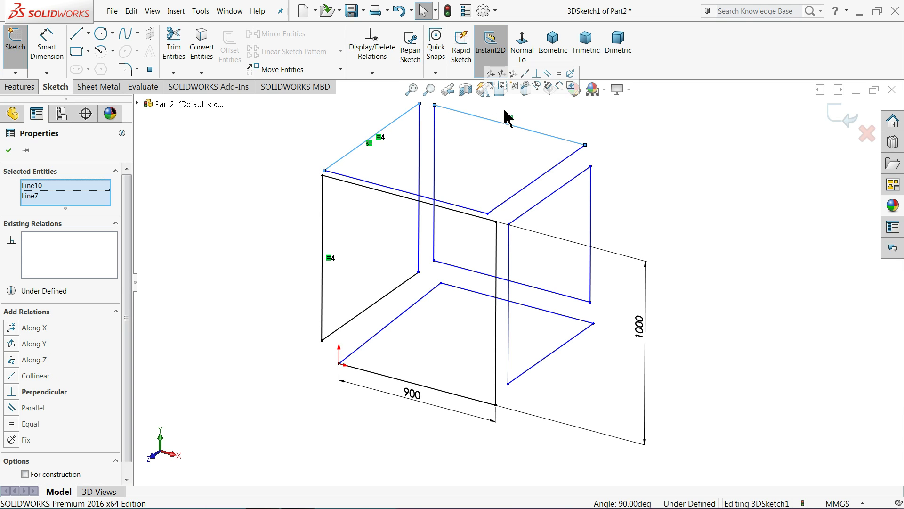
left_click(560, 76)
left_click(459, 137)
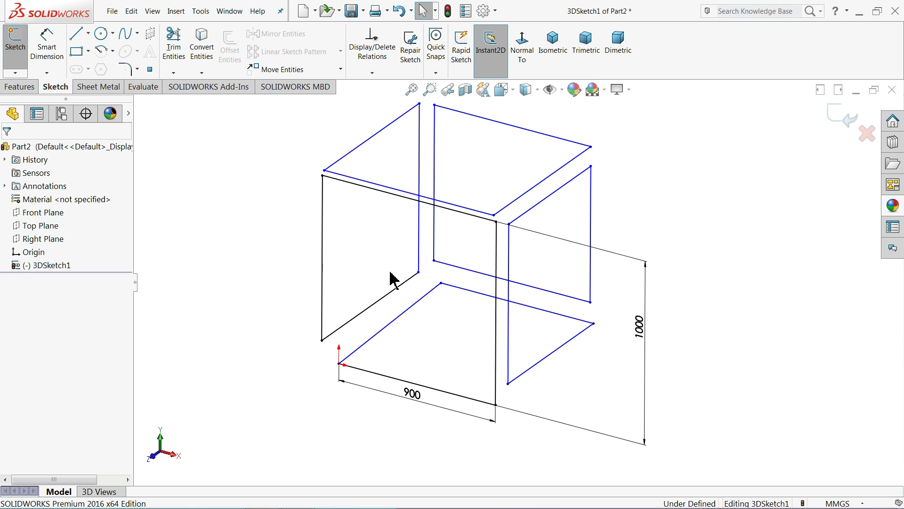
- Make the left face's bottom line along Z equal to the front face's top line
left_click(377, 299)
left_click(399, 201, "ctrl")
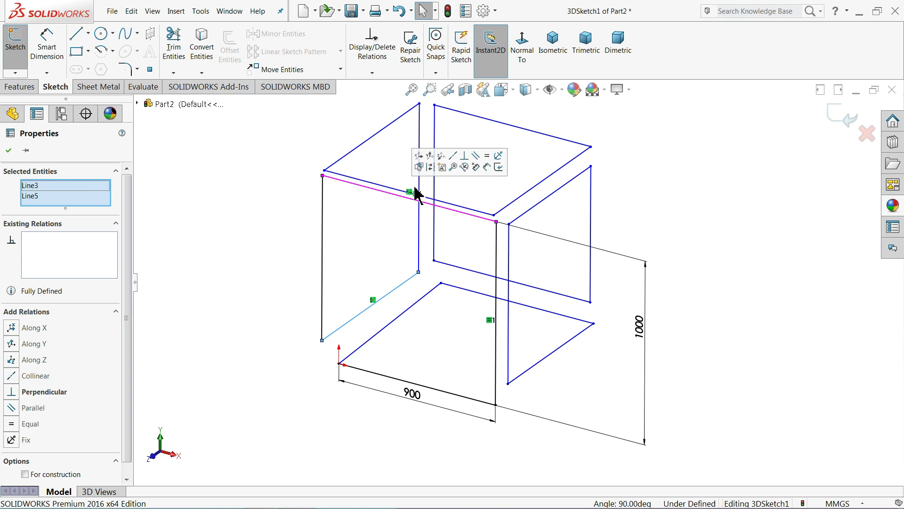
left_click(487, 155)
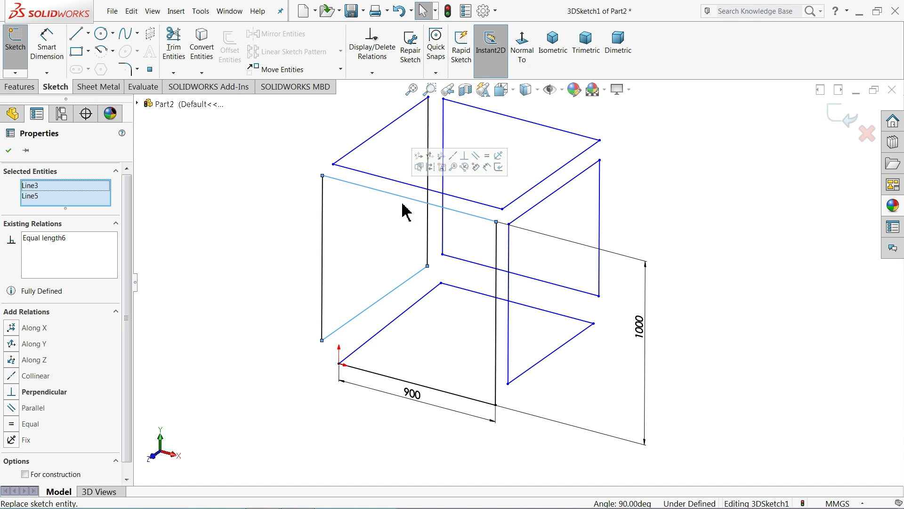
left_click(249, 216)
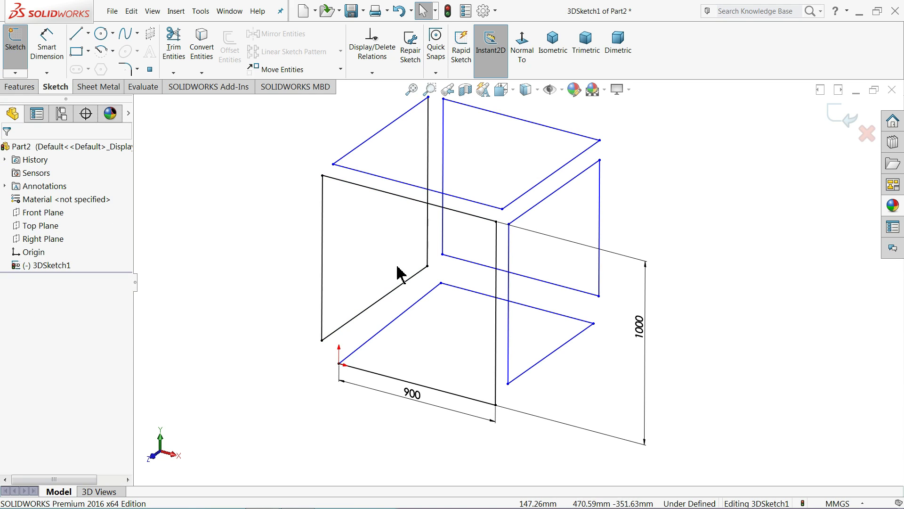
- Make the left face's rear vertical line equal to the front face's 1000 mm vertical line
left_click(429, 229)
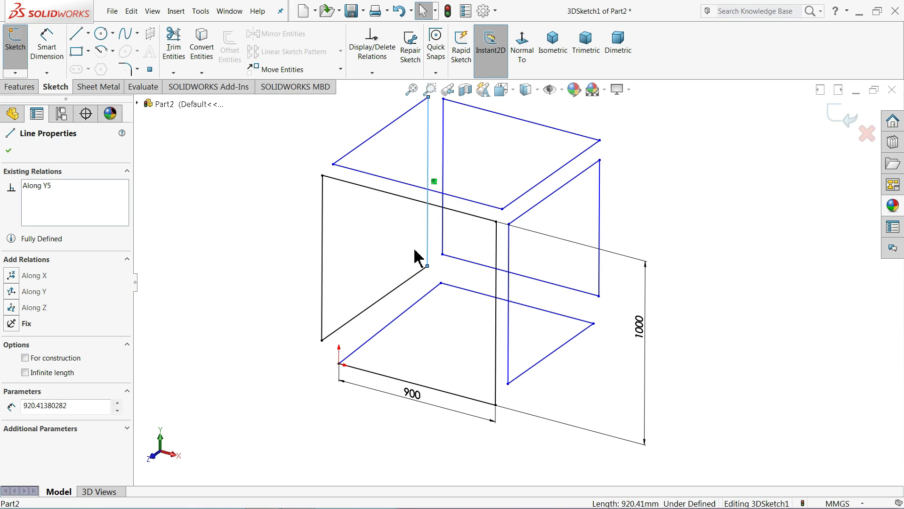
left_click(498, 289, "ctrl")
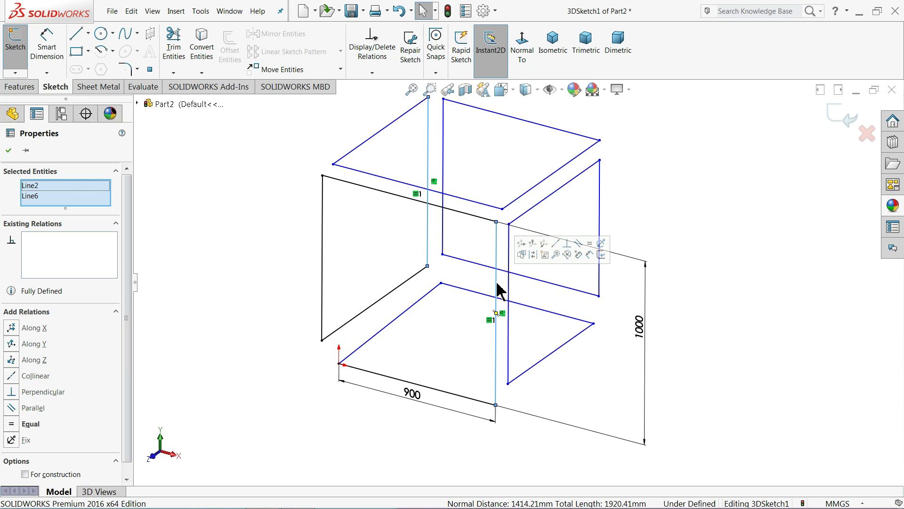
left_click(589, 243)
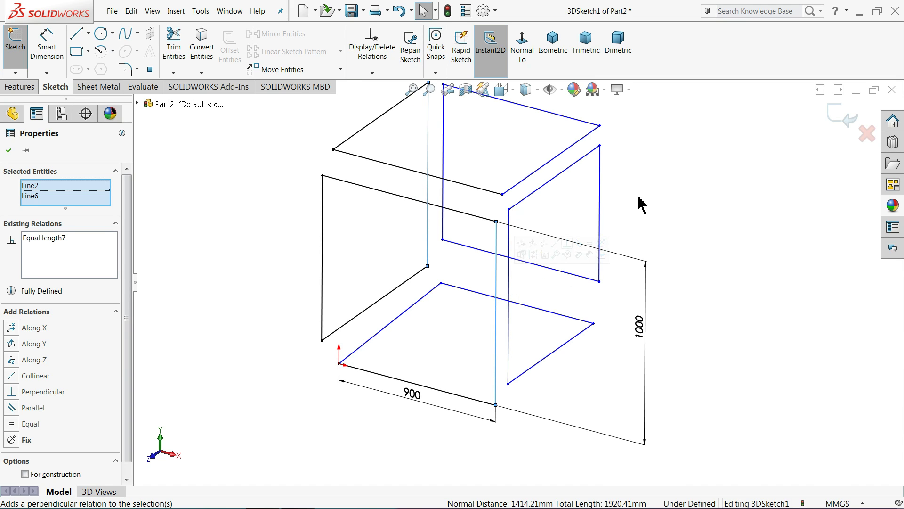
left_click(566, 194)
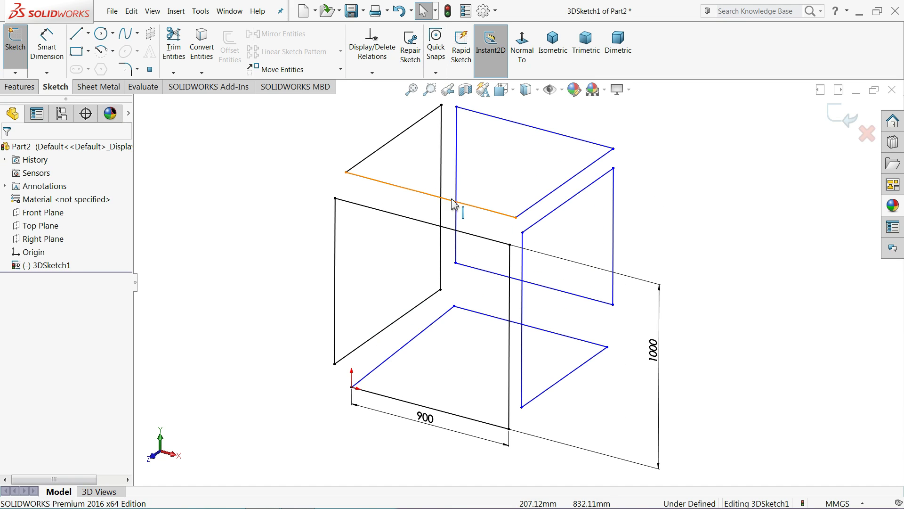
- Make the top face's front line equal to the front face's top line
left_click(477, 217)
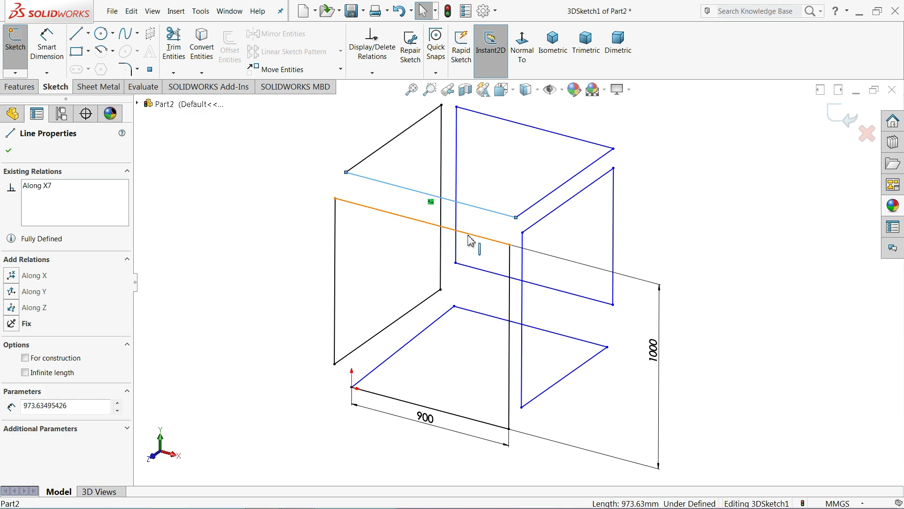
left_click(476, 237, "ctrl")
left_click(561, 197)
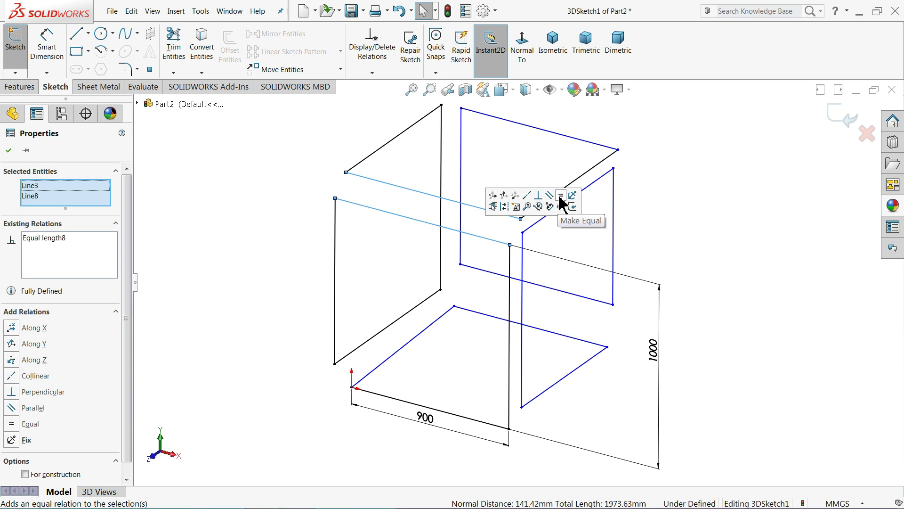
left_click(712, 226)
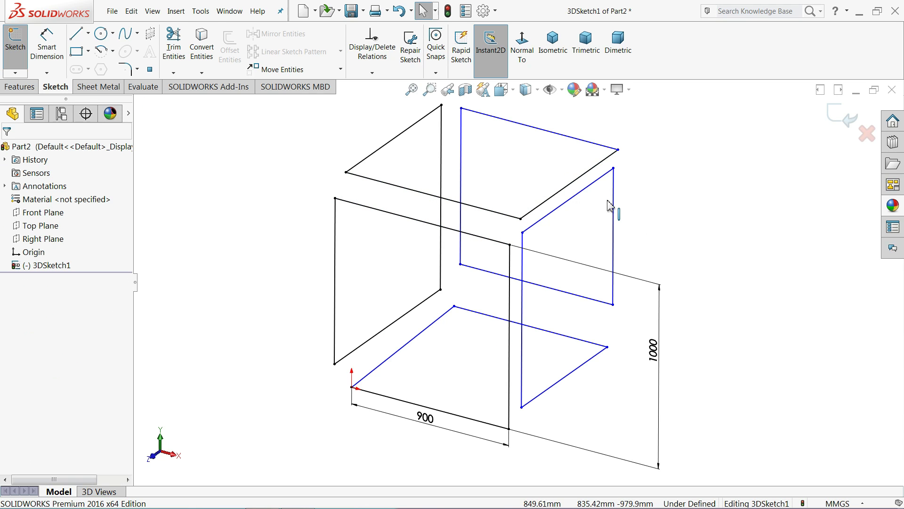
- Make the top face's right line along Z equal to the top face's front line
left_click(572, 191)
left_click(500, 215, "ctrl")
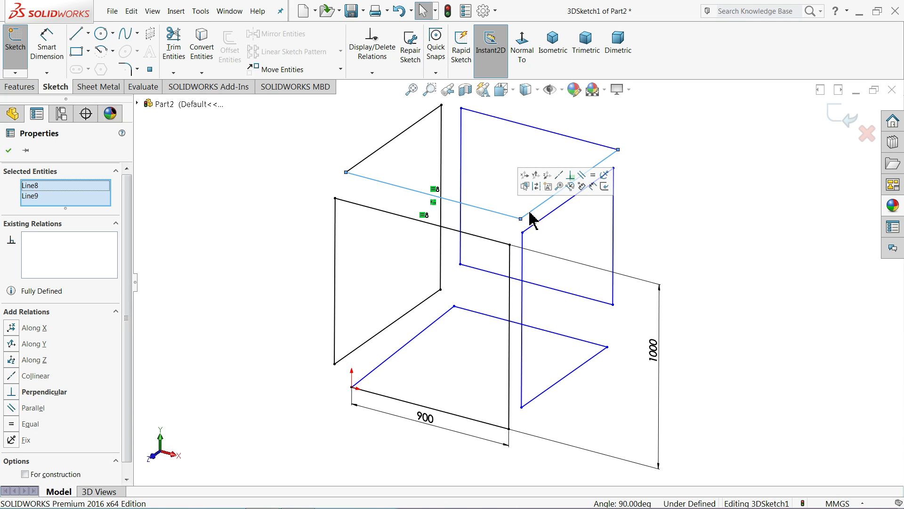
left_click(588, 184)
left_click(704, 199)
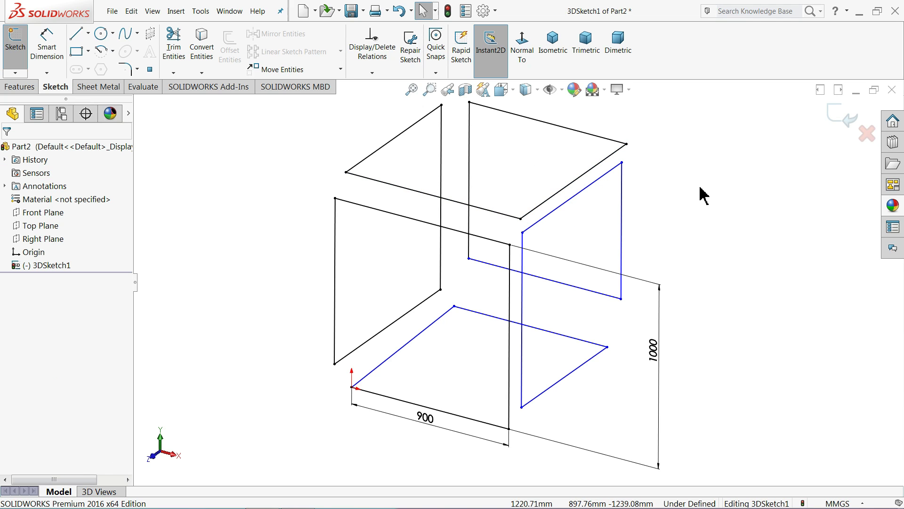
- Check the back face's top line relations and make its left vertical line equal to the left face's rear vertical line
left_click(532, 118)
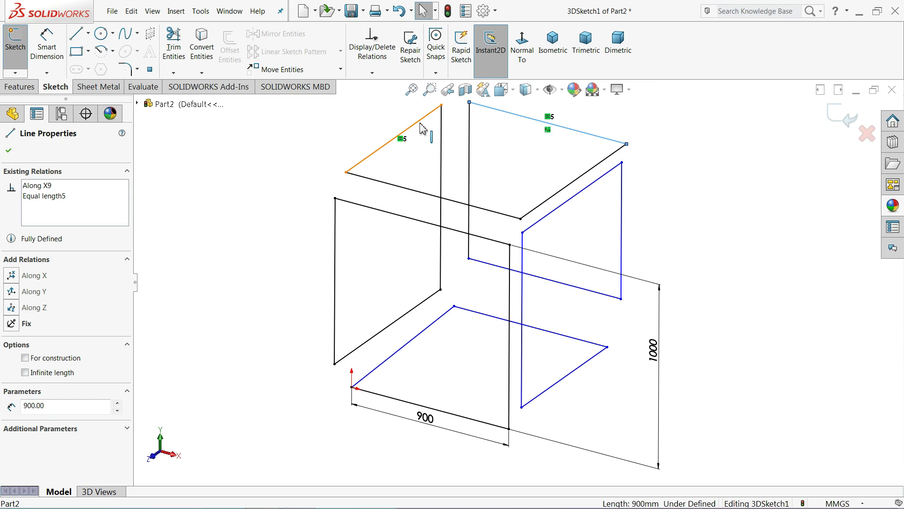
left_click(525, 157)
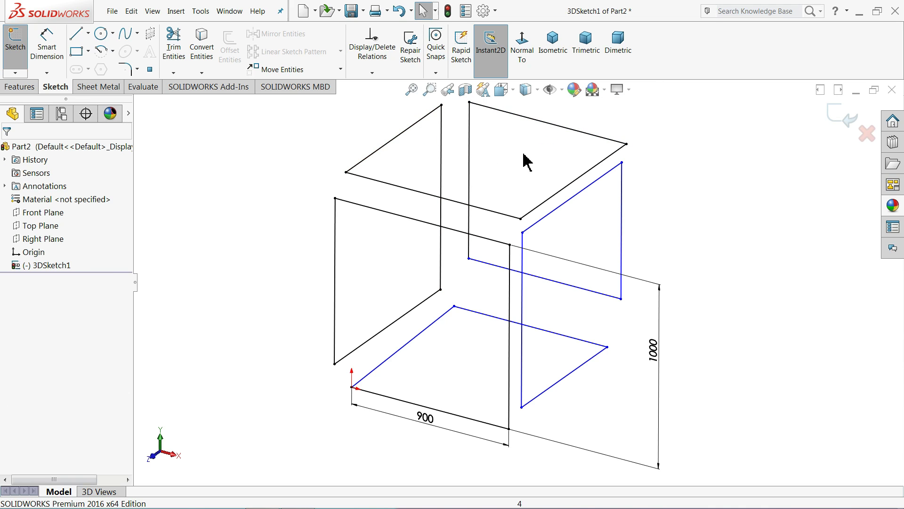
left_click(469, 159)
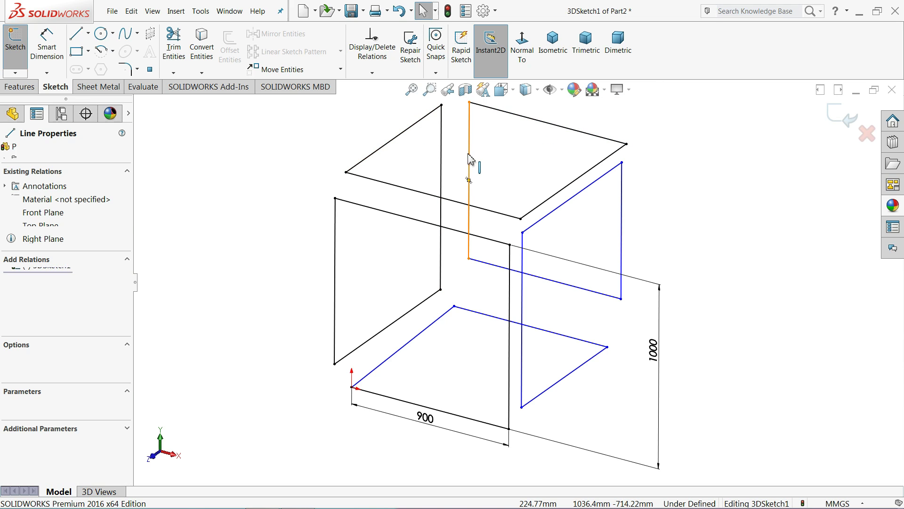
left_click(441, 160, "ctrl")
left_click(535, 116)
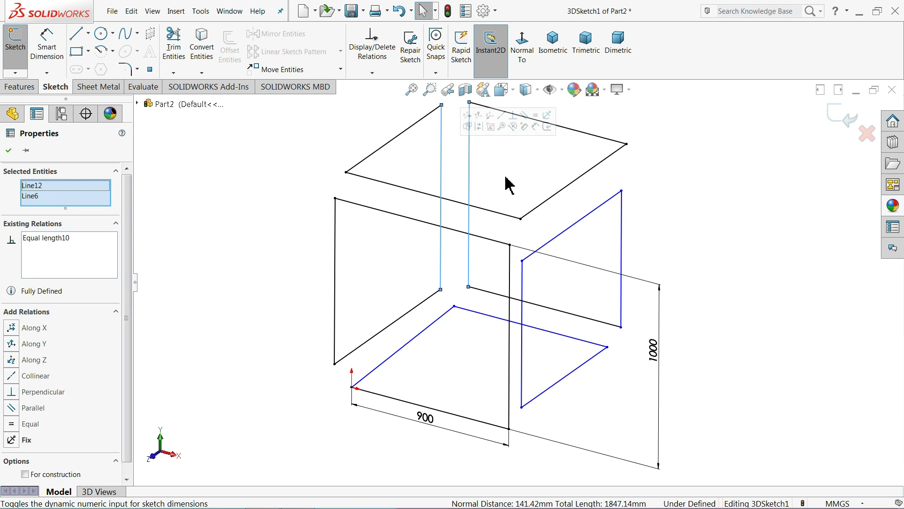
left_click(500, 179)
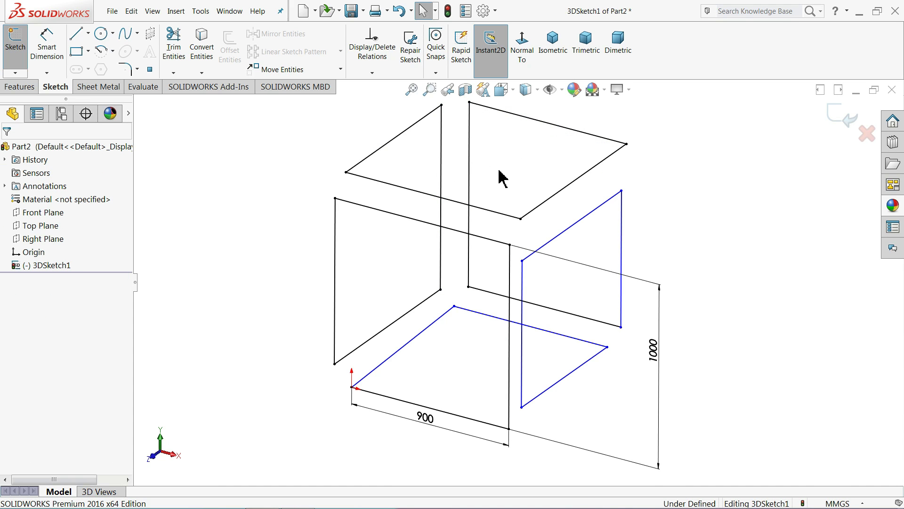
- Make the back face's bottom line equal to the back face's left vertical line
left_click(538, 311)
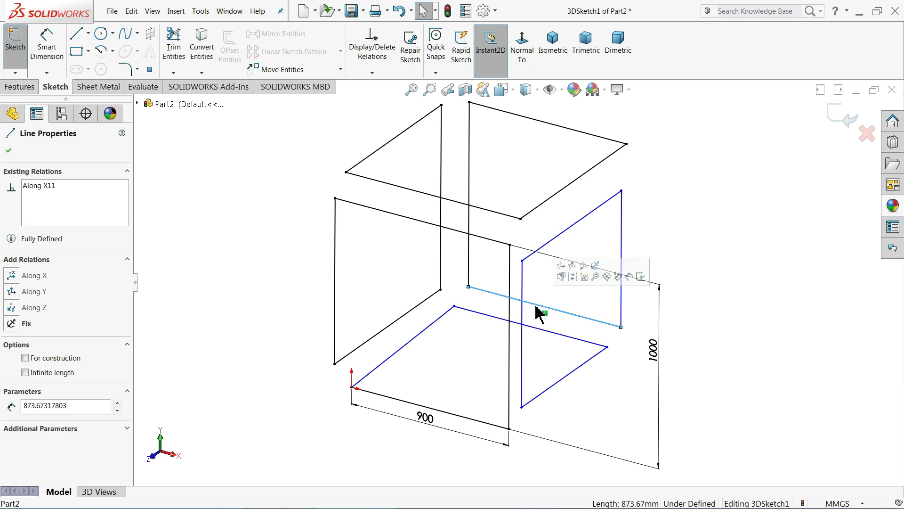
left_click(469, 262, "ctrl")
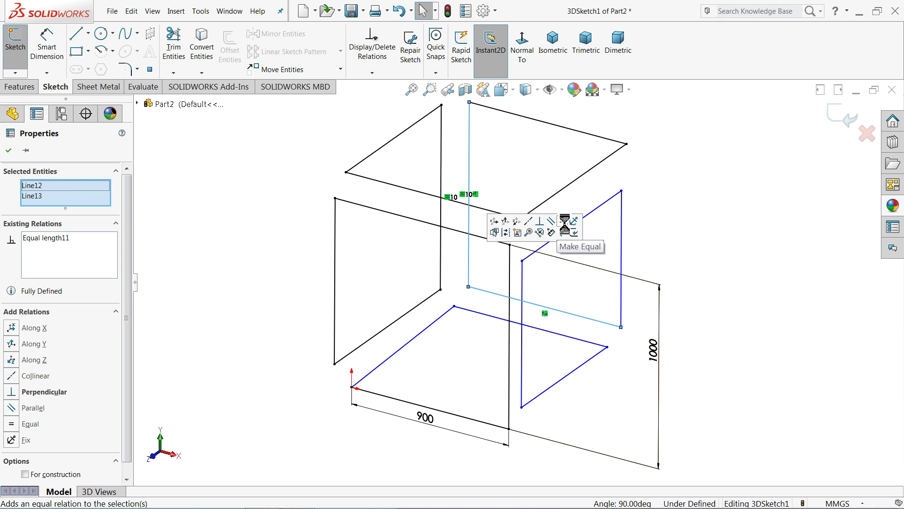
left_click(564, 226)
left_click(707, 248)
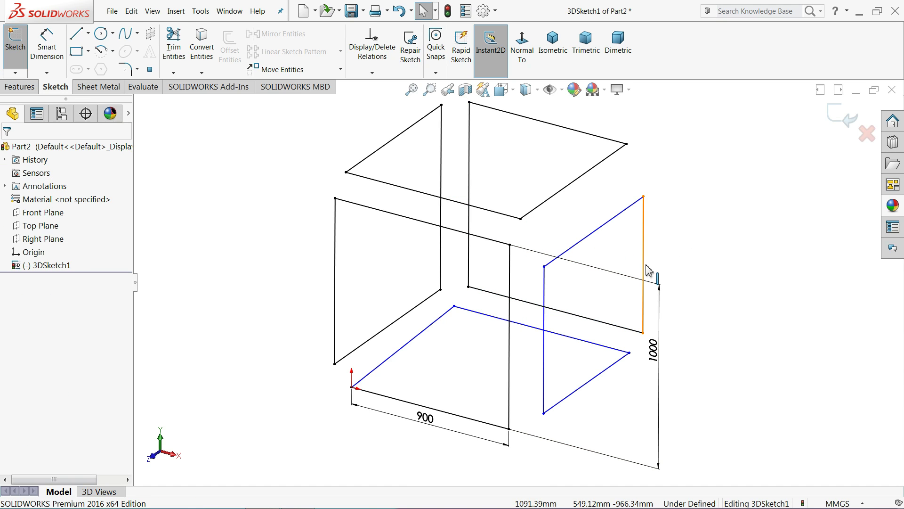
- Make the bottom face's right line equal to the front face's 900 mm bottom line
scroll(571, 363, "up", 2)
scroll(475, 388, "down", 2)
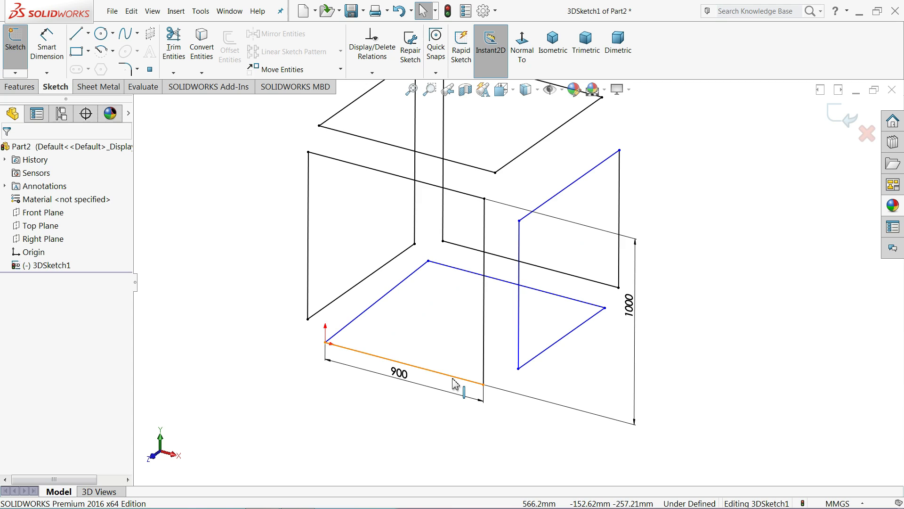
left_click(456, 384)
left_click(575, 333, "ctrl")
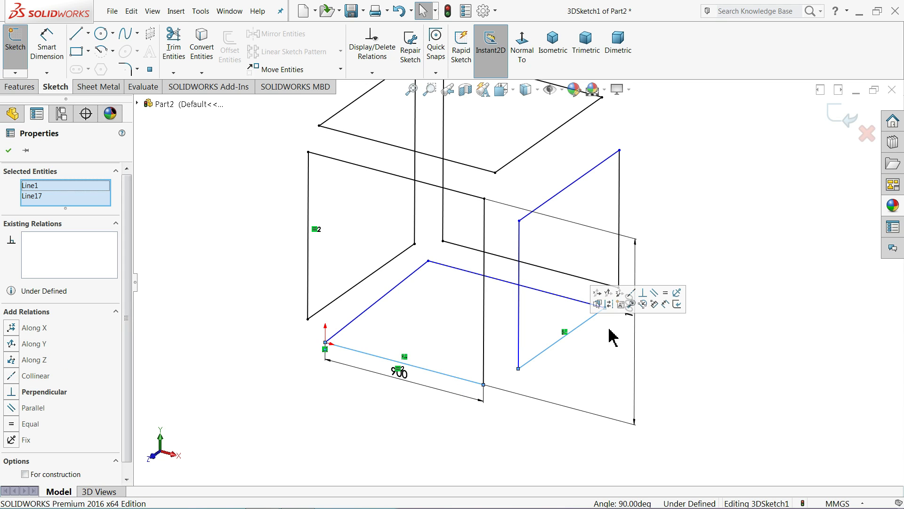
left_click(665, 293)
left_click(690, 222)
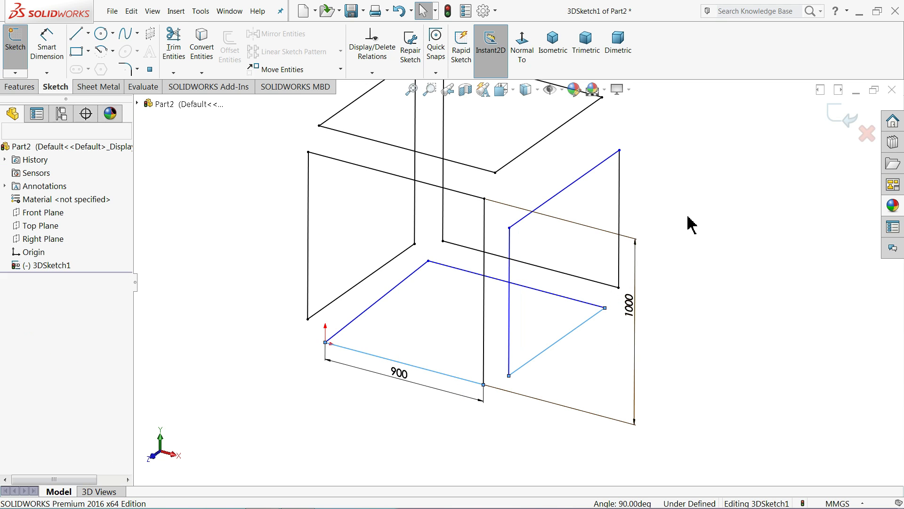
- Make the right face's rear vertical line equal to the bottom face's right line
left_click(620, 243)
left_click(584, 323, "ctrl")
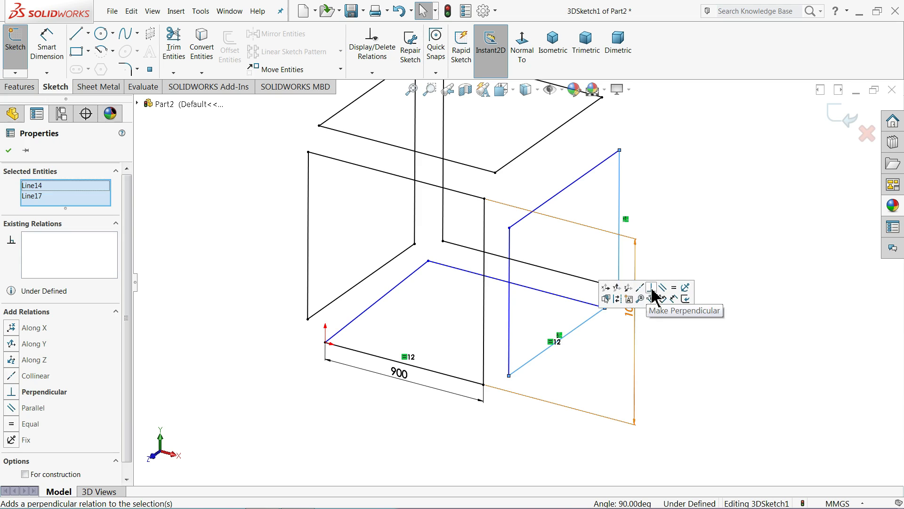
left_click(674, 289)
left_click(681, 242)
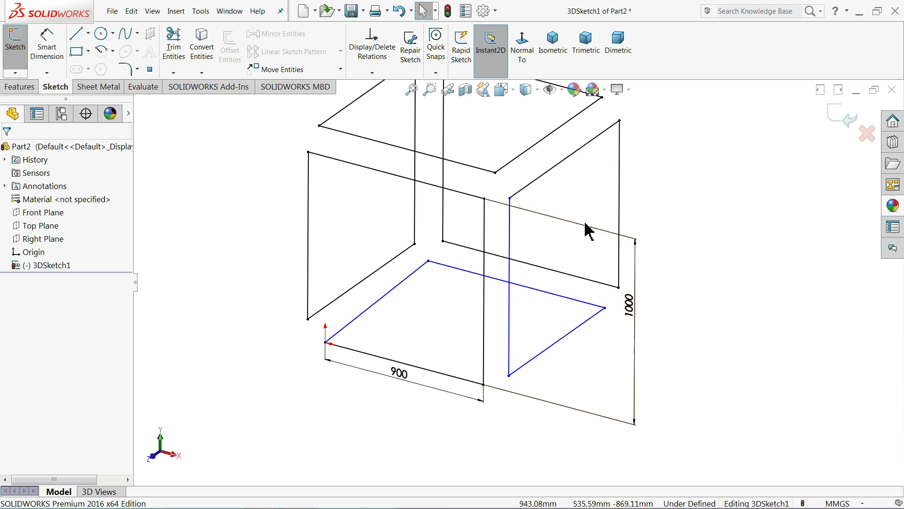
- Make the right face's top line equal to the top face's right line
middle_click_drag(585, 228, 554, 202)
left_click(541, 179)
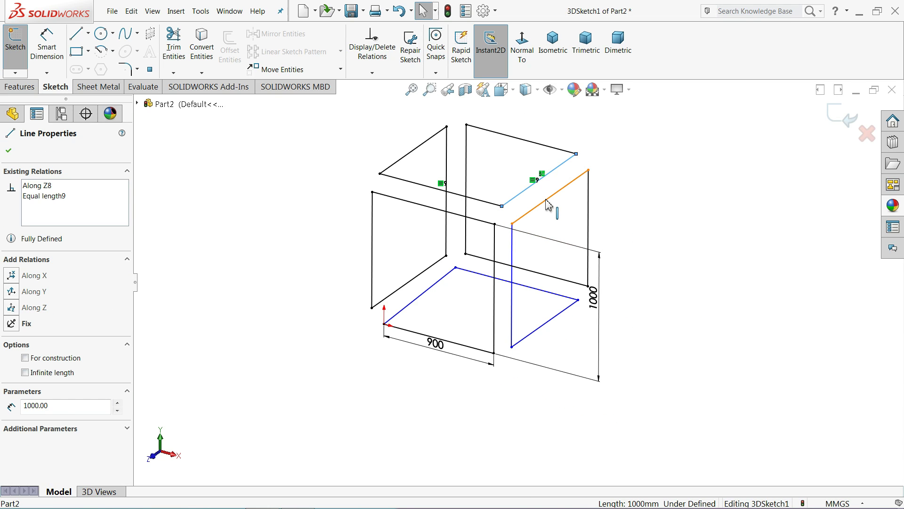
left_click(556, 193, "ctrl")
left_click(640, 161)
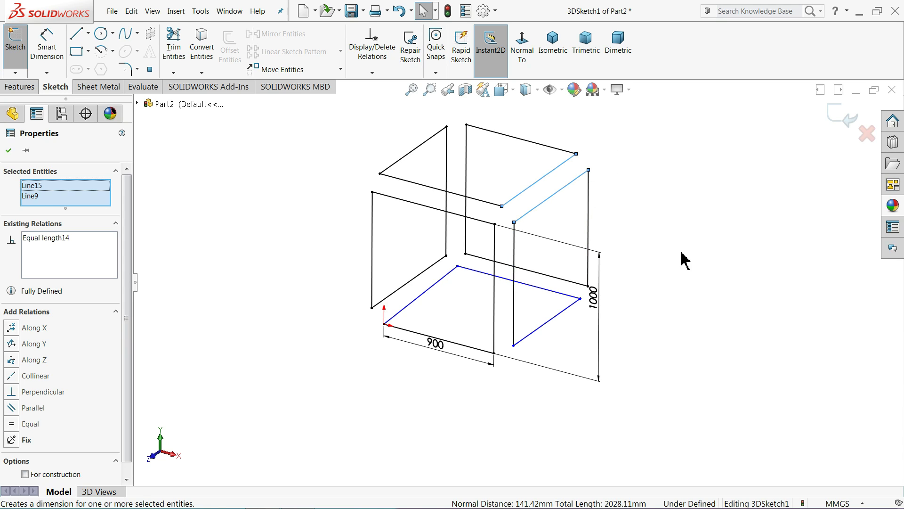
left_click(683, 259)
- Try an equal relation between the bottom face's left line and the left face's bottom line, and delete that relation
left_click(385, 272)
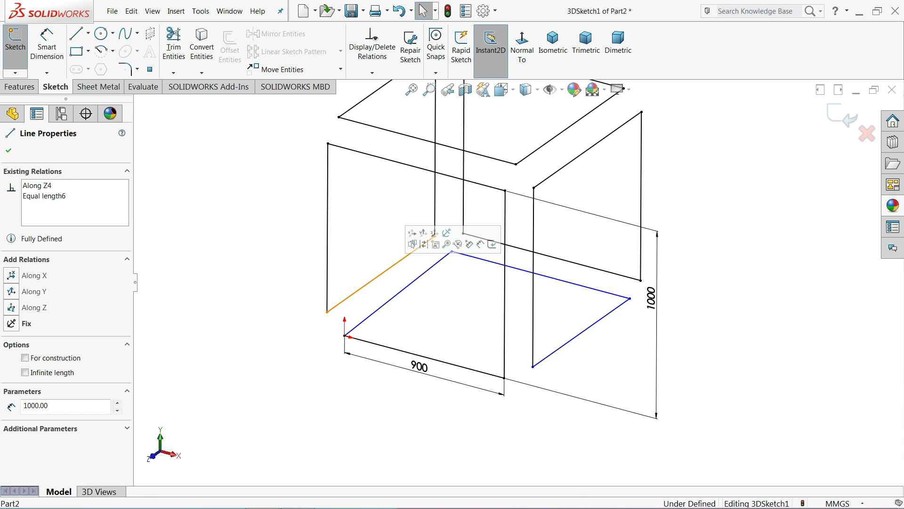
left_click(406, 296, "ctrl")
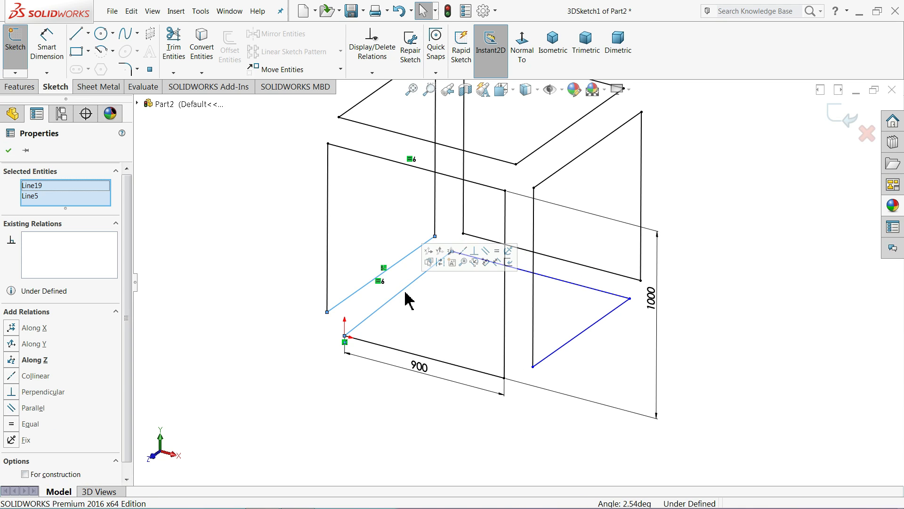
left_click(498, 252)
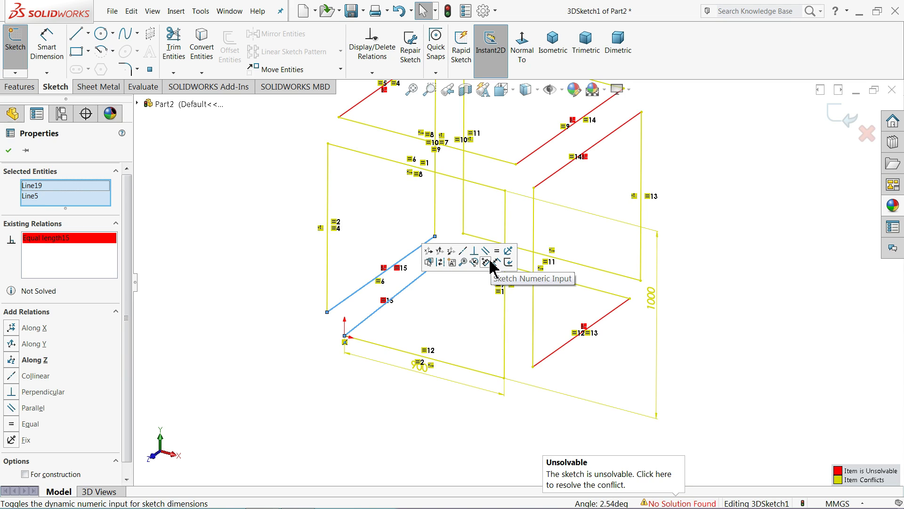
right_click(49, 240)
left_click(89, 248)
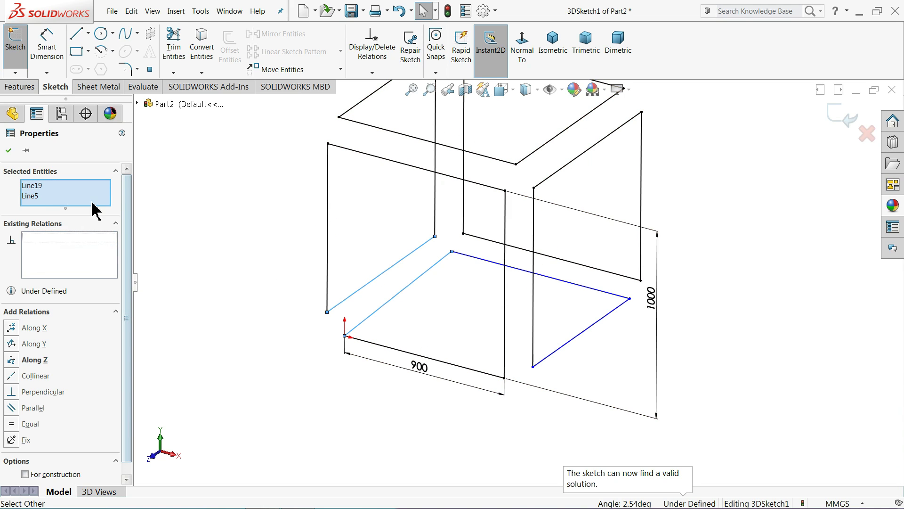
left_click(8, 151)
- Try to dimension the bottom face's left line at 1000 mm
left_click(55, 53)
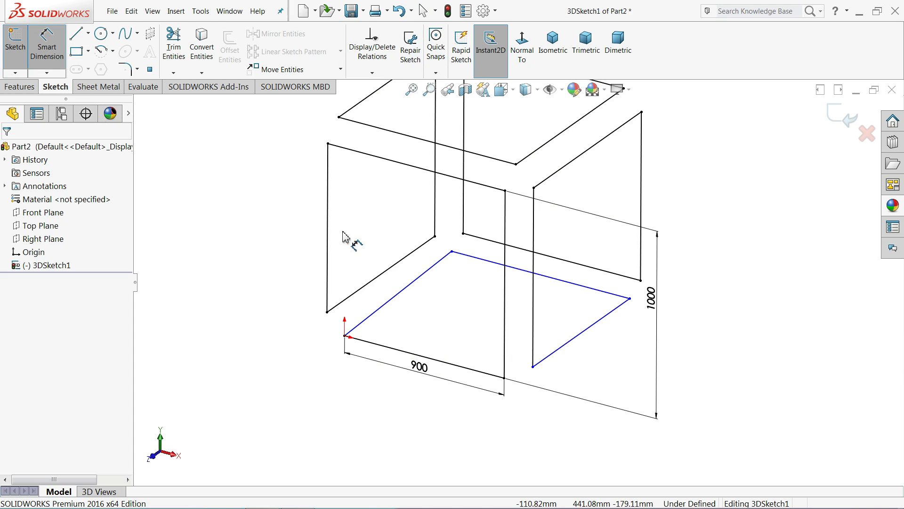
left_click(408, 293)
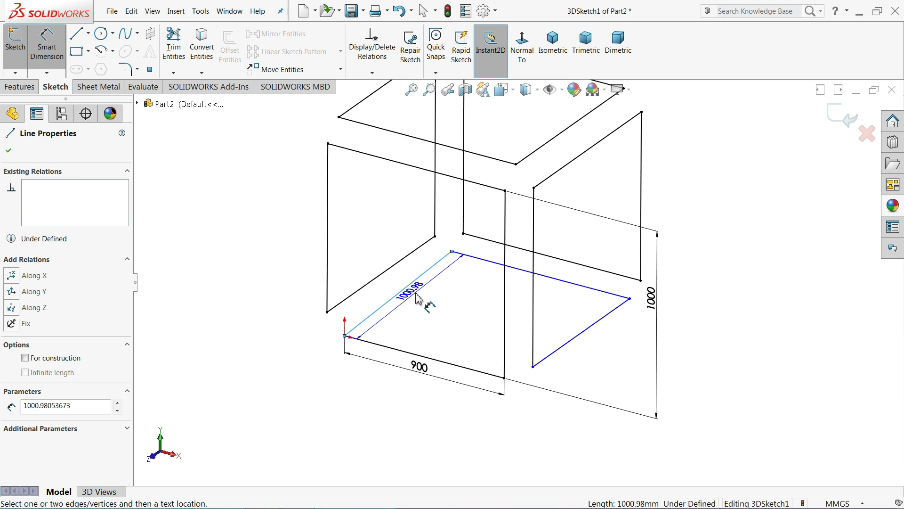
left_click(419, 301)
type("1000")
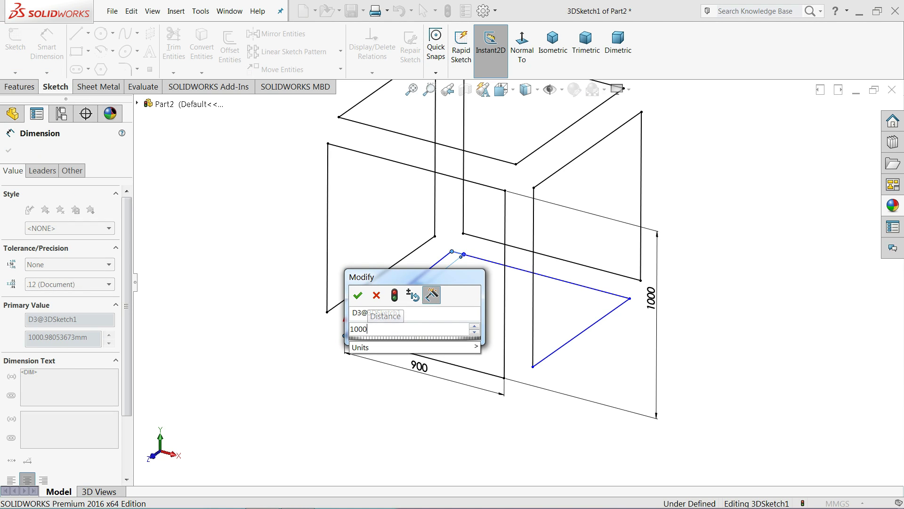
left_click(357, 296)
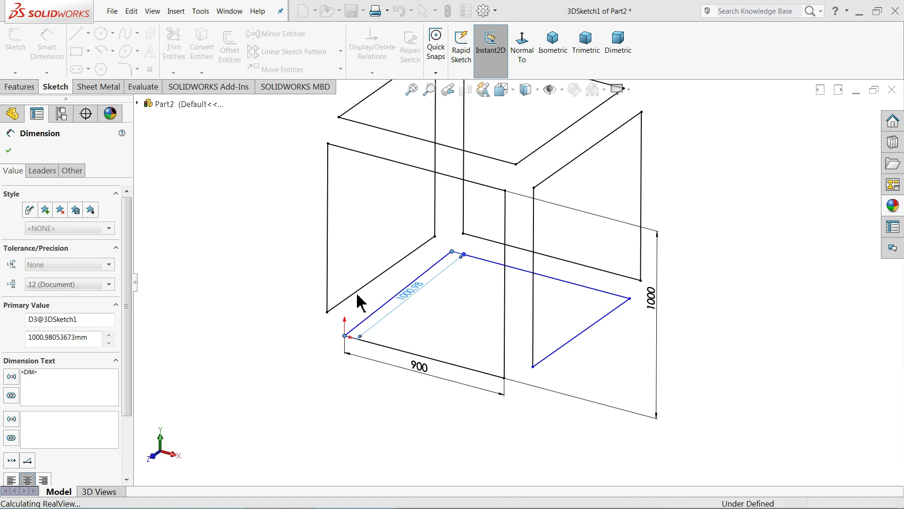
left_click(522, 267)
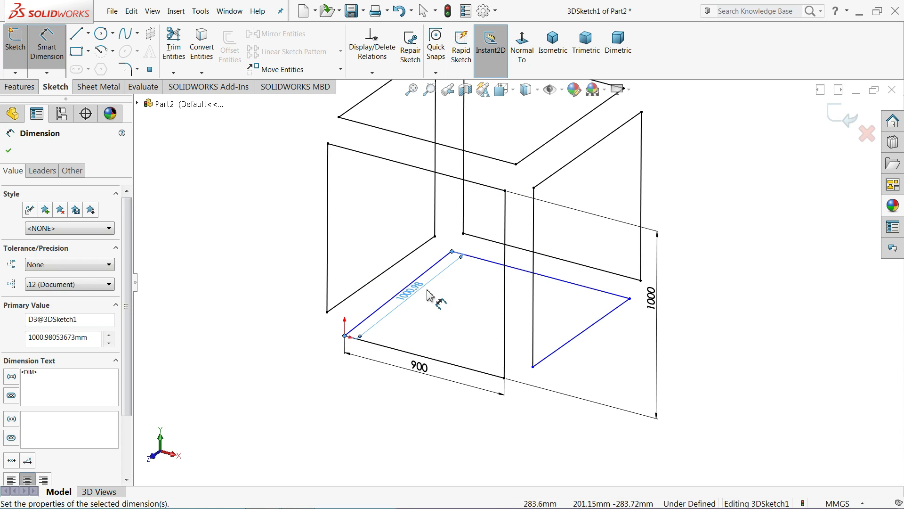
left_click_drag(418, 298, 424, 297)
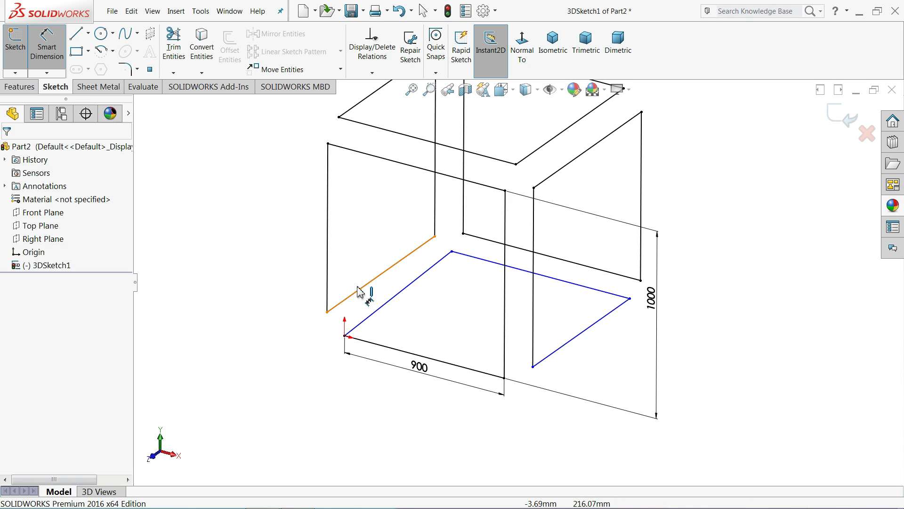
- Dimension the length of the bottom face's right line as a driven dimension
left_click(65, 59)
scroll(585, 329, "down", 2)
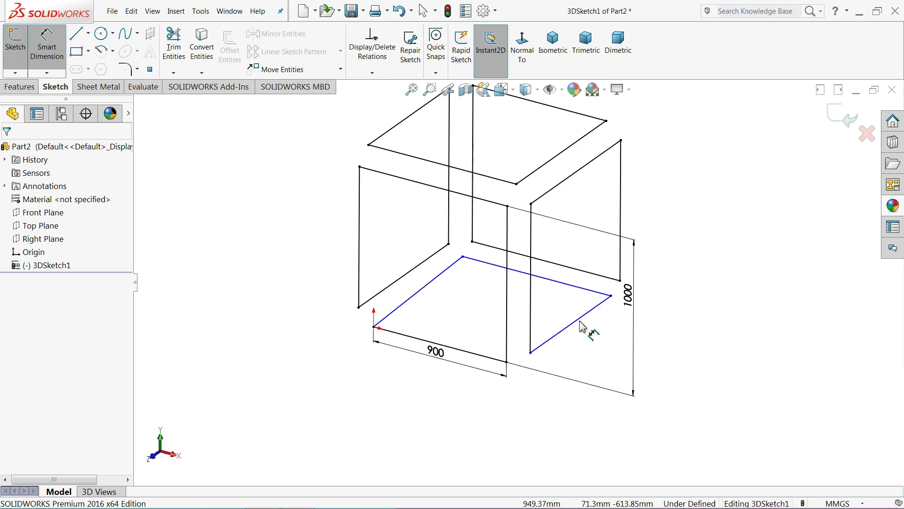
scroll(579, 320, "up", 1)
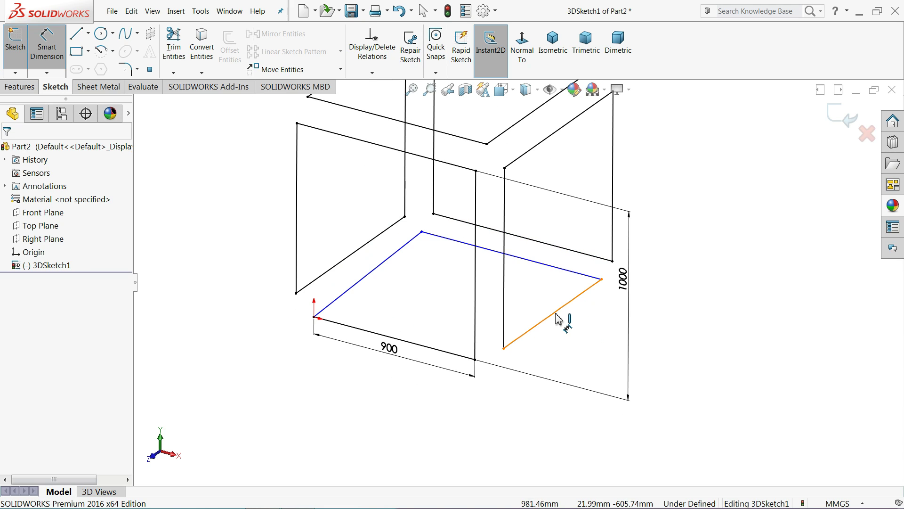
left_click(559, 319)
left_click(571, 325)
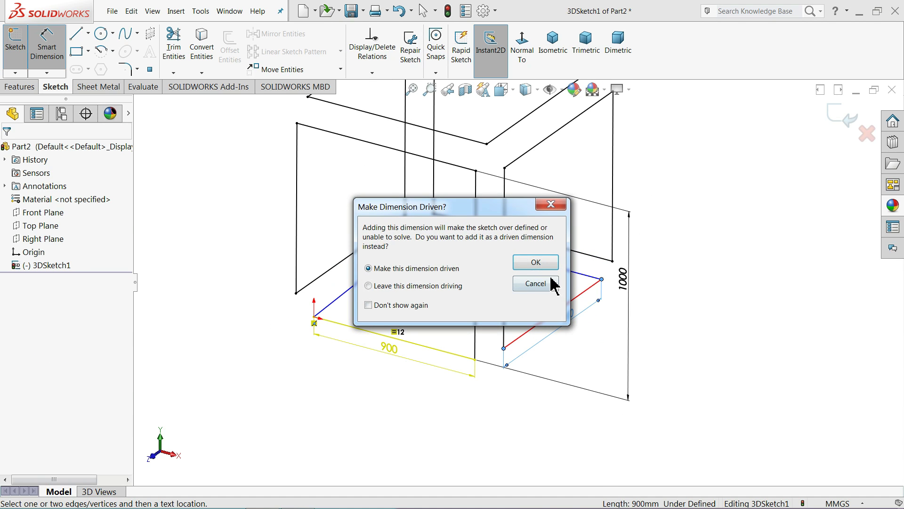
left_click(536, 262)
scroll(527, 282, "up", 1)
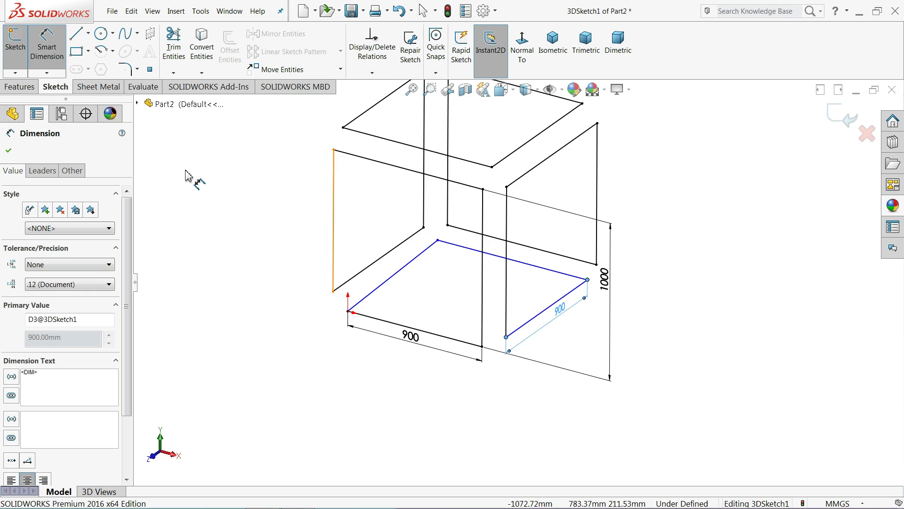
key("Escape")
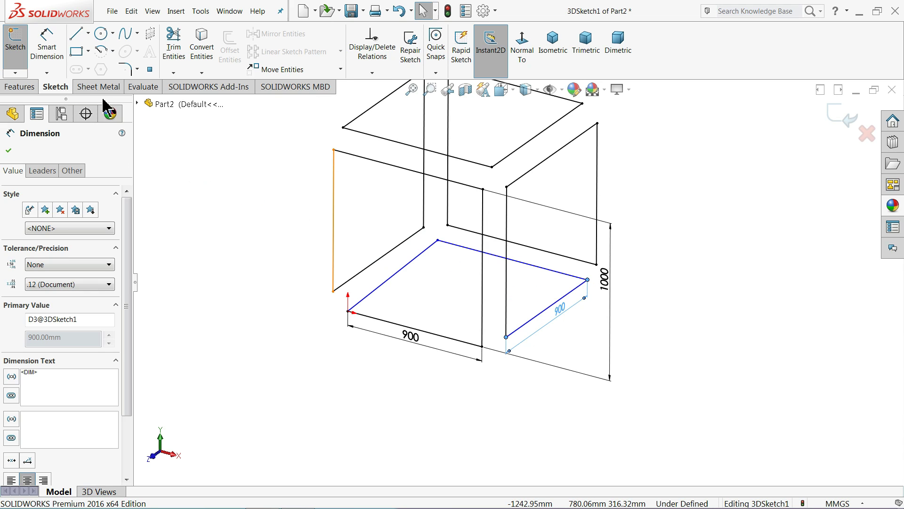
- Make the right face's front vertical line equal to the front face's right vertical line
left_click(507, 281)
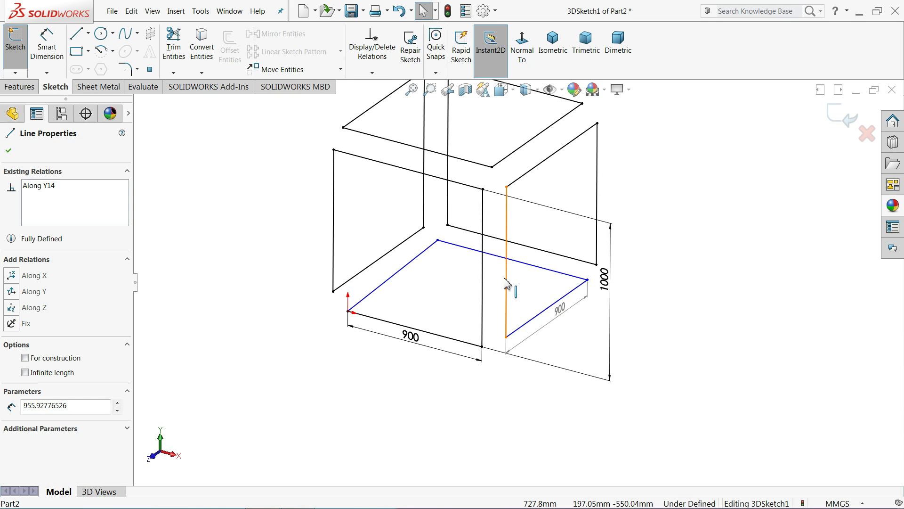
left_click(482, 282, "ctrl")
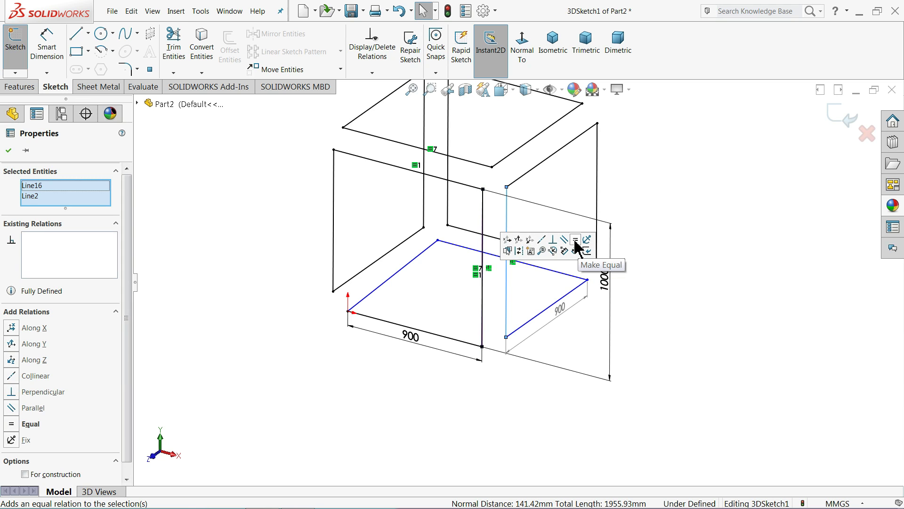
left_click(576, 240)
left_click(678, 211)
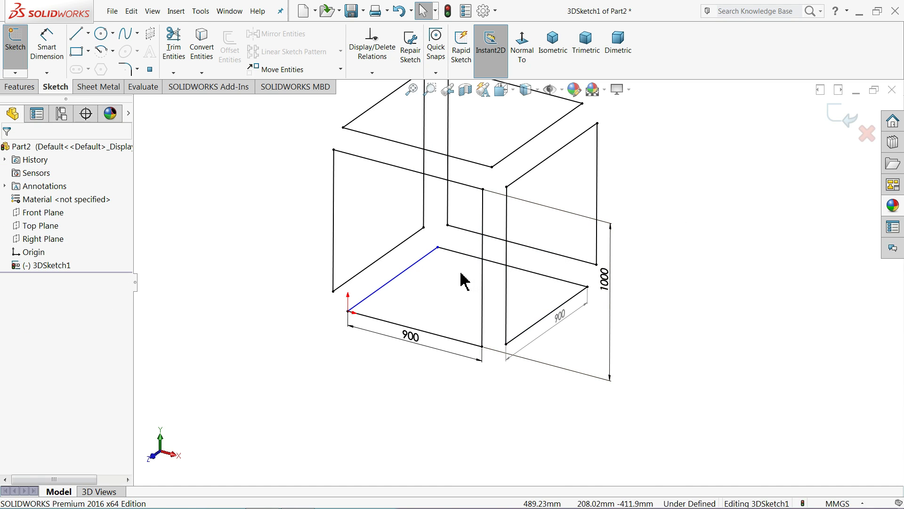
- Dimension the bottom face's left line and set its length to 1000 mm
mouse_move(424, 275)
middle_mouse_down("ctrl")
mouse_move(478, 196)
mouse_move(453, 328)
middle_mouse_up("ctrl")
left_click(46, 45)
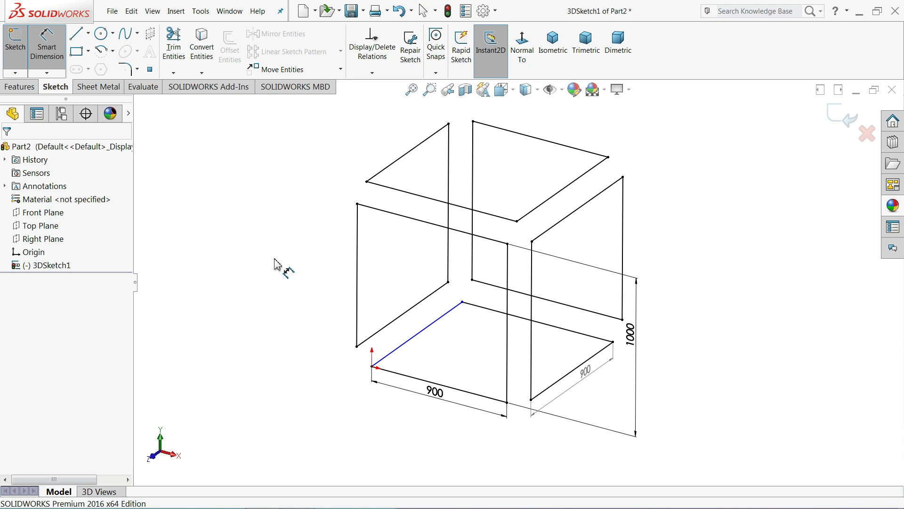
left_click(423, 340)
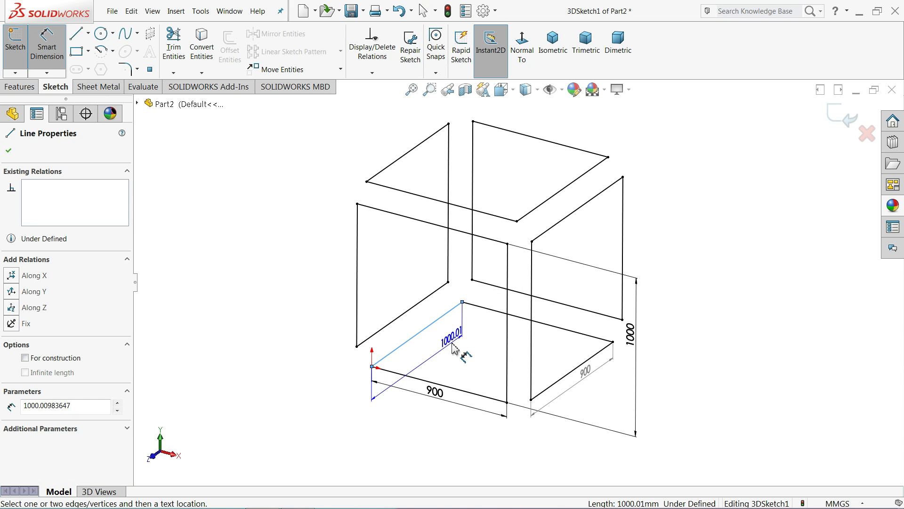
left_click(438, 354)
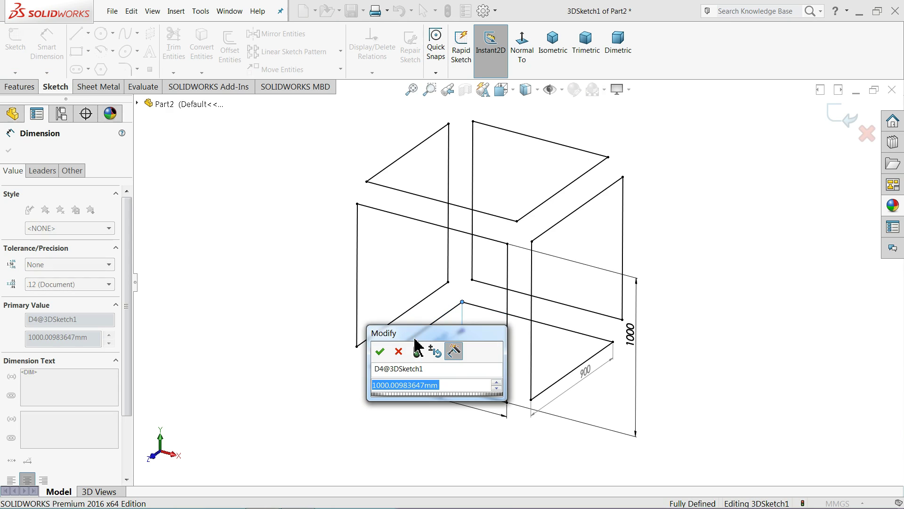
type("1000")
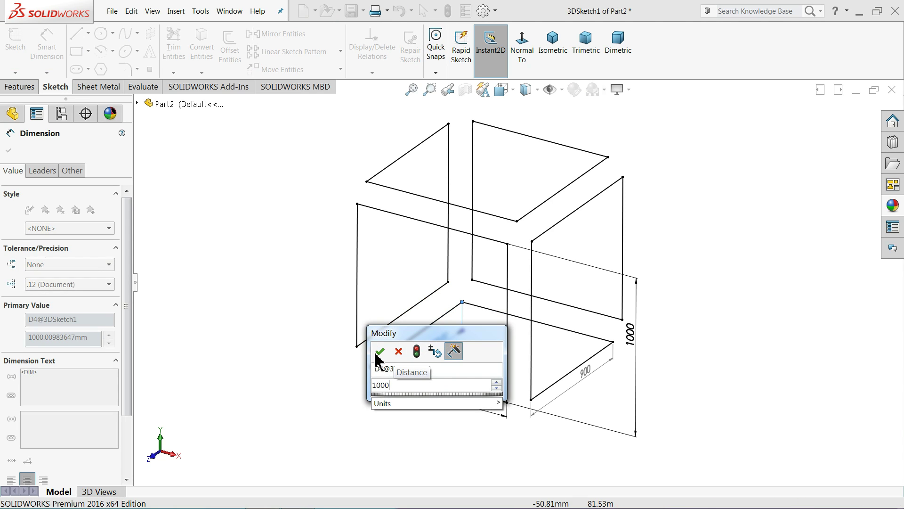
left_click(378, 351)
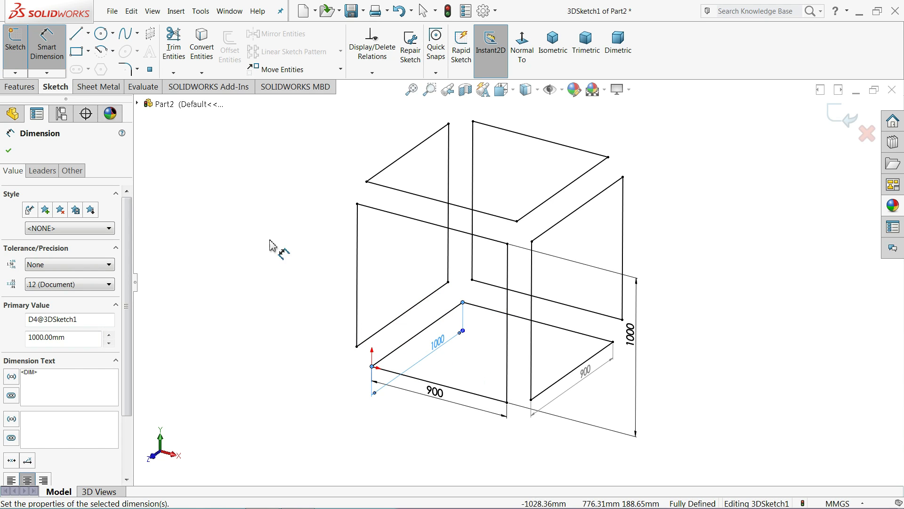
left_click(6, 152)
mouse_move(261, 262)
middle_mouse_down()
mouse_move(236, 222)
mouse_move(198, 214)
mouse_move(240, 212)
mouse_move(260, 248)
mouse_move(256, 263)
mouse_move(263, 254)
middle_mouse_up()
scroll(575, 287, "down", 1)
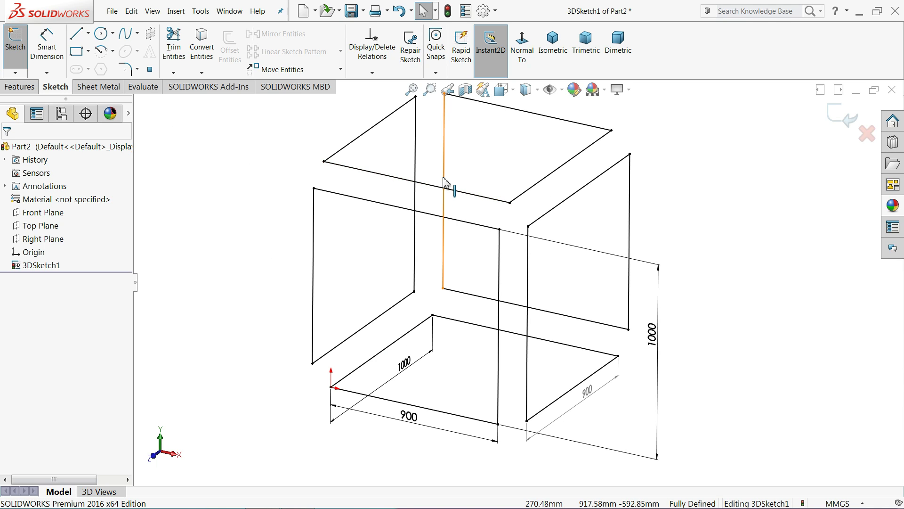
key("ctrl+Down")
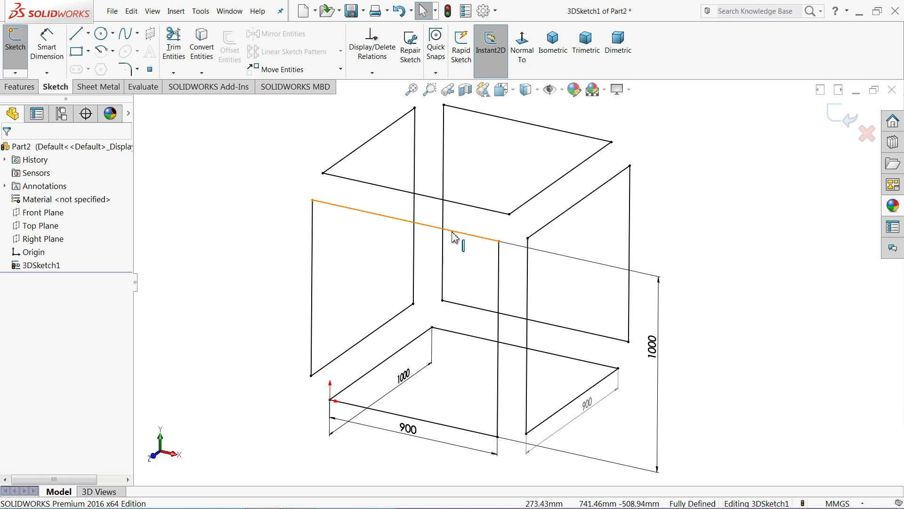
- Start 100 mm sketch fillets on the front face's two upper corners and the top face's two front corners, accepting the relation removal
left_click(126, 70)
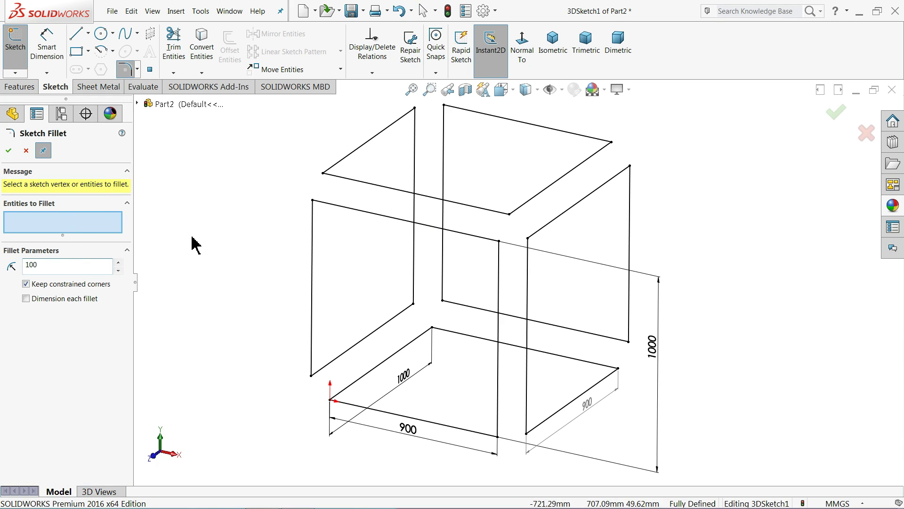
left_click(323, 175)
left_click(480, 277)
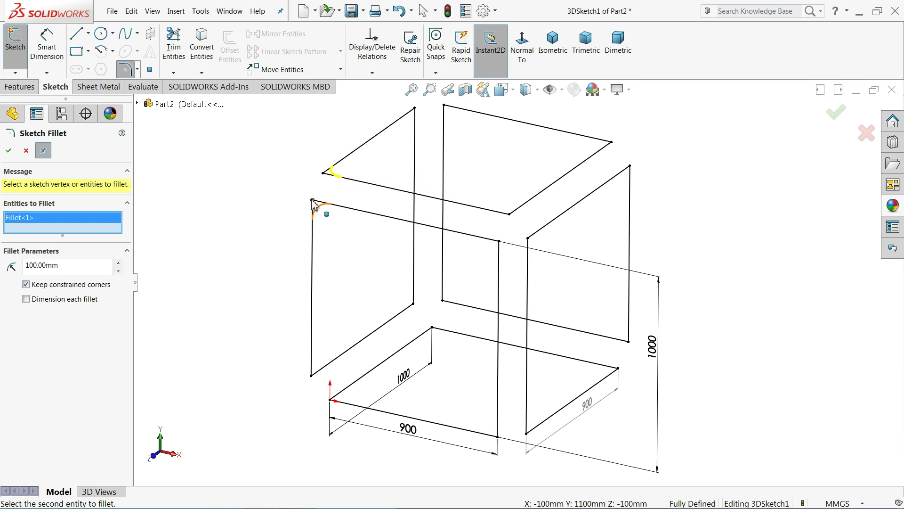
left_click(314, 204)
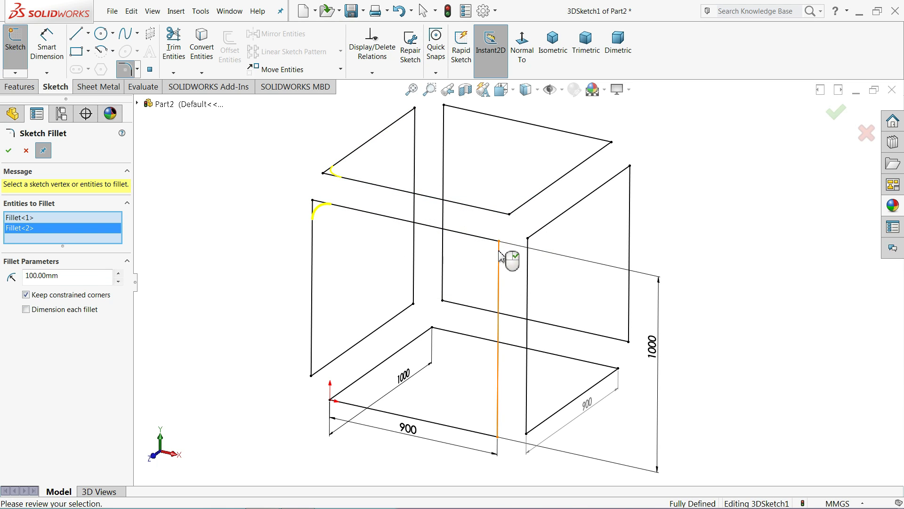
left_click(499, 242)
left_click(487, 278)
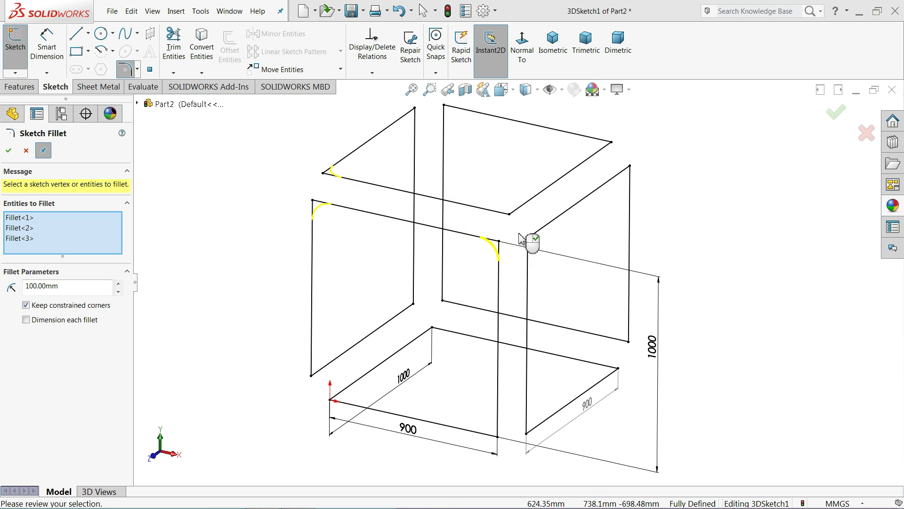
left_click(510, 214)
left_click(485, 279)
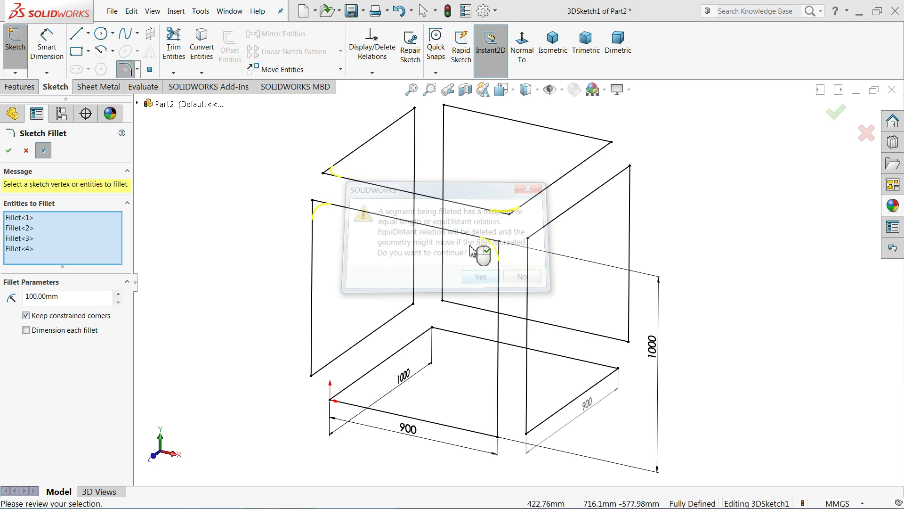
- Add the top face's two rear corners and the back face's upper left corner to the fillets, accepting the relation removal
left_click(415, 109)
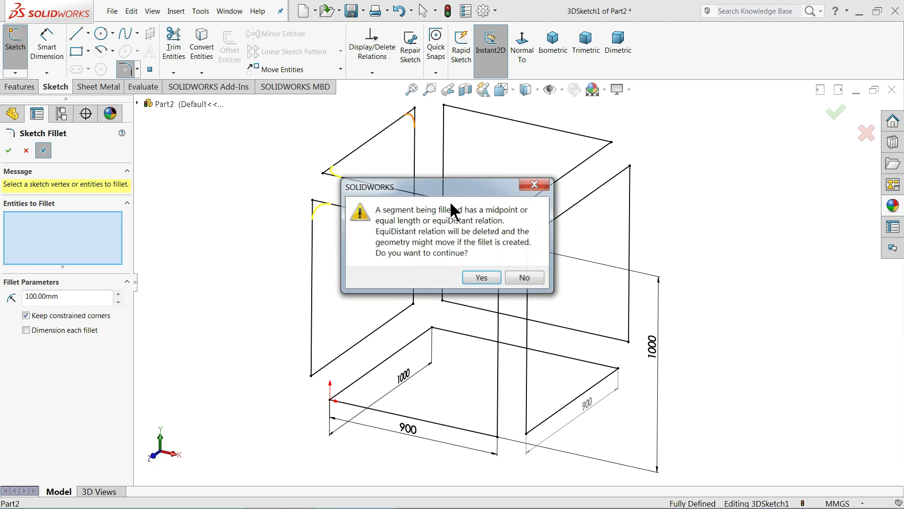
left_click(482, 278)
left_click(612, 142)
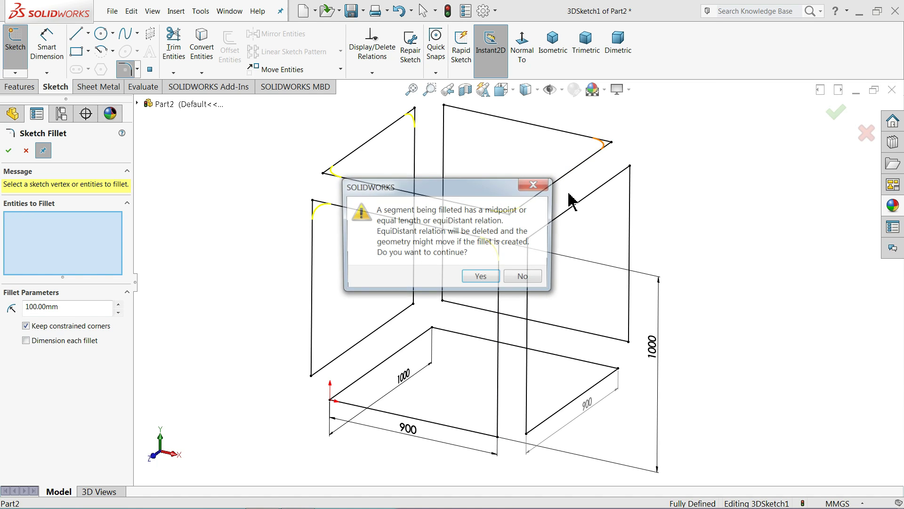
left_click(480, 277)
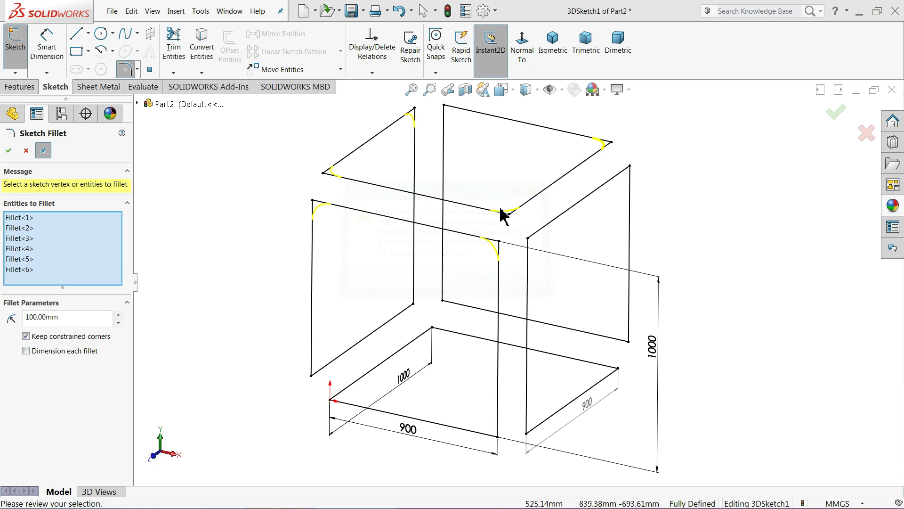
left_click(445, 109)
left_click(480, 278)
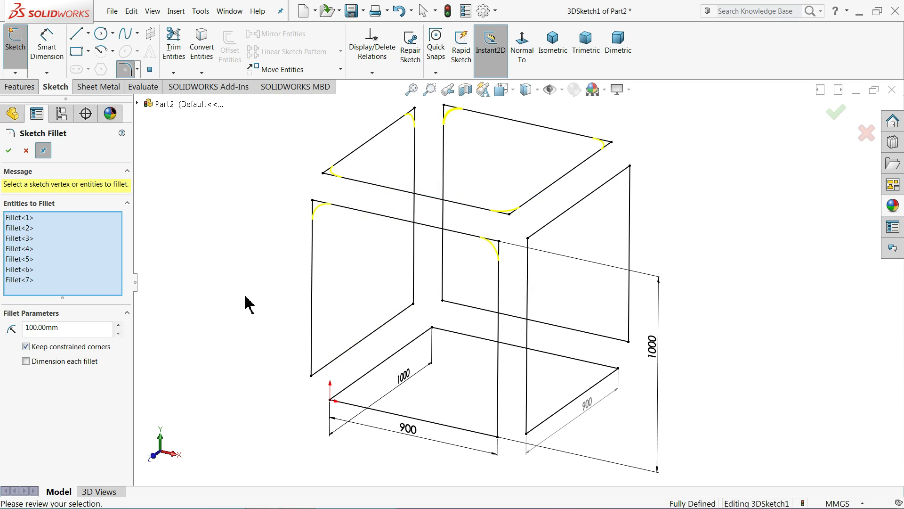
- Add the remaining corners to the fillet selection by selecting the whole sketch, accepting removal of the conflicting relations
mouse_move(251, 278)
left_mouse_down()
mouse_move(549, 424)
mouse_move(720, 450)
left_mouse_up()
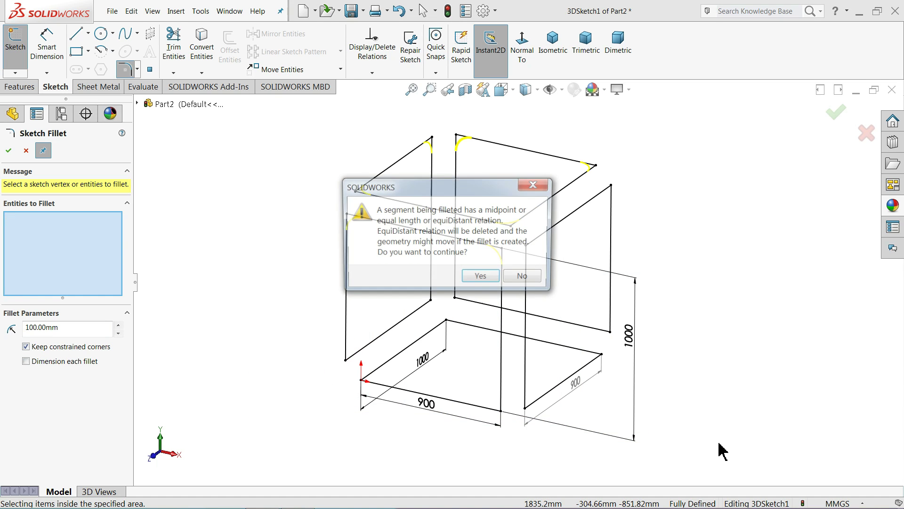
left_click(482, 277)
left_click(482, 278)
left_click(482, 278)
left_click(483, 278)
left_click(481, 279)
left_click(480, 279)
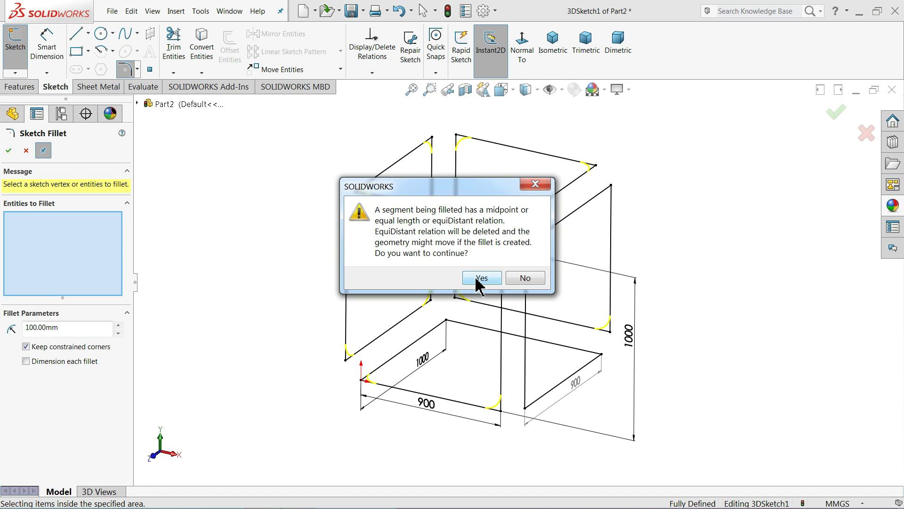
left_click(479, 279)
left_click(478, 279)
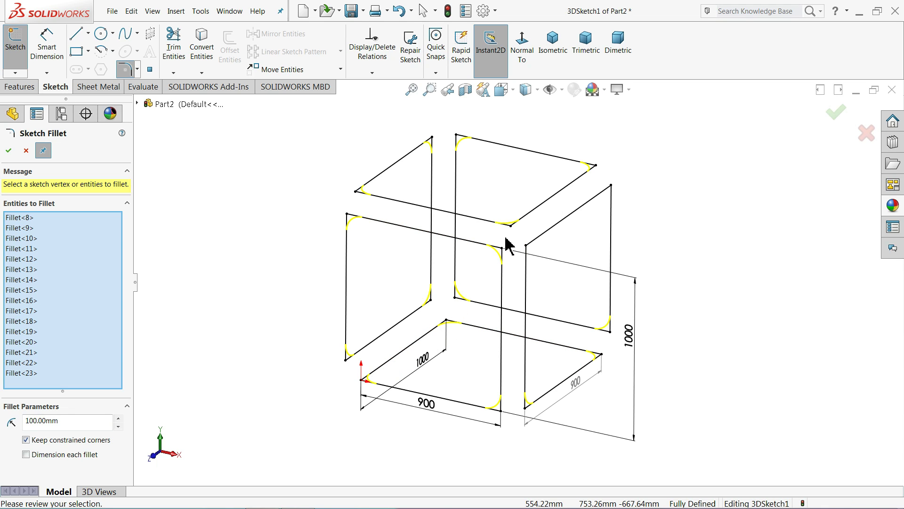
- Add the right face's two upper corners to the selection and apply the 100 mm fillets
scroll(506, 248, "down", 1)
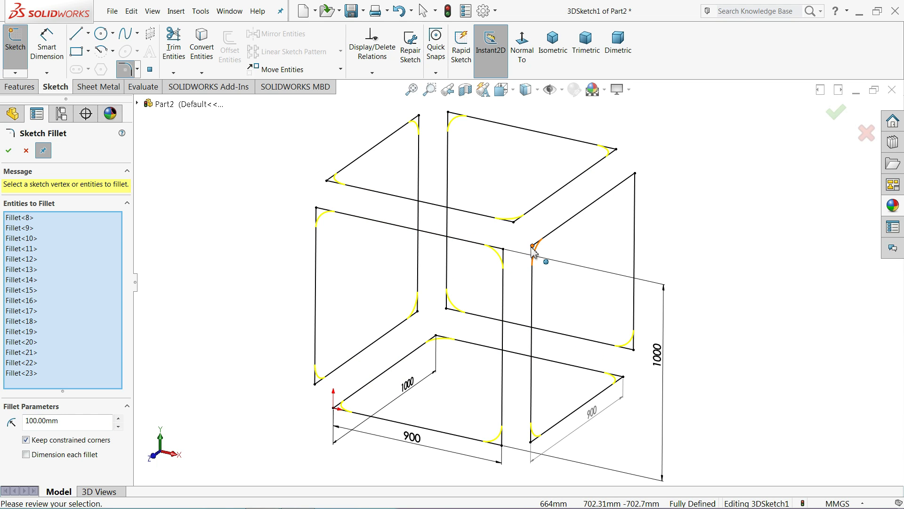
left_click(532, 247)
left_click(478, 279)
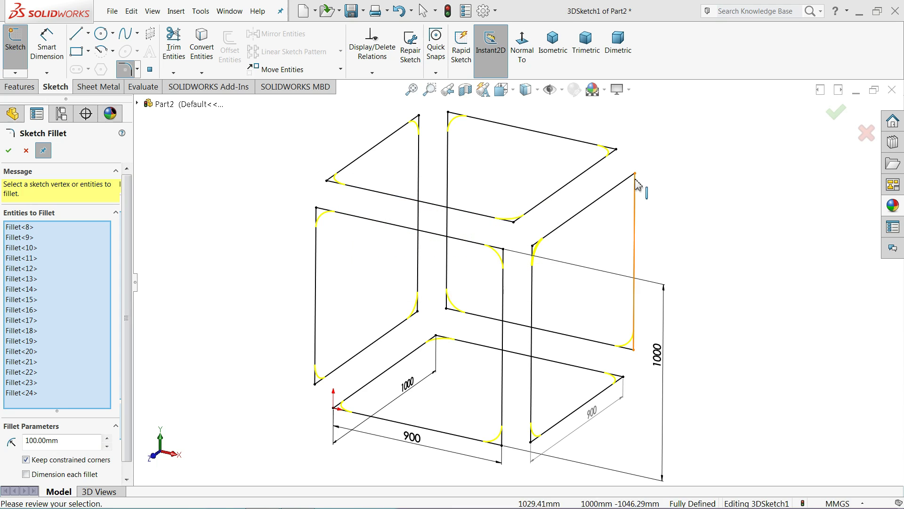
left_click(636, 177)
left_click(479, 279)
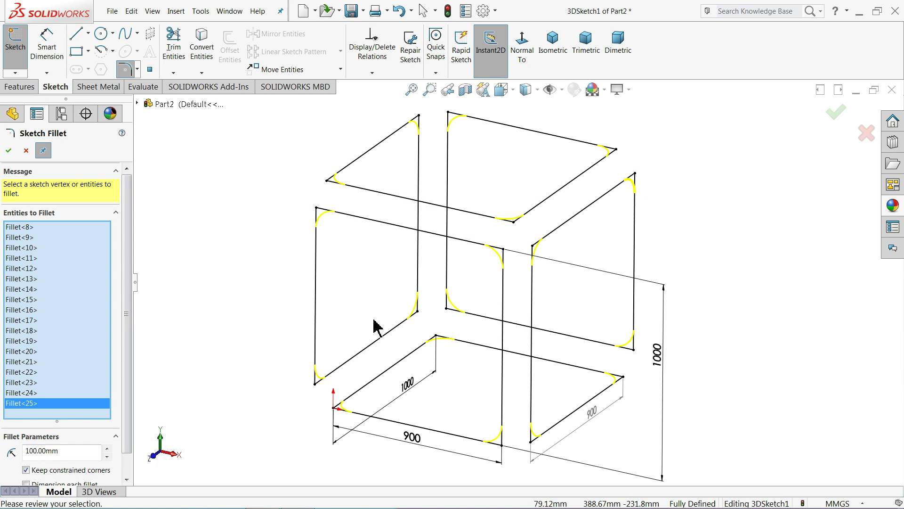
left_click(8, 151)
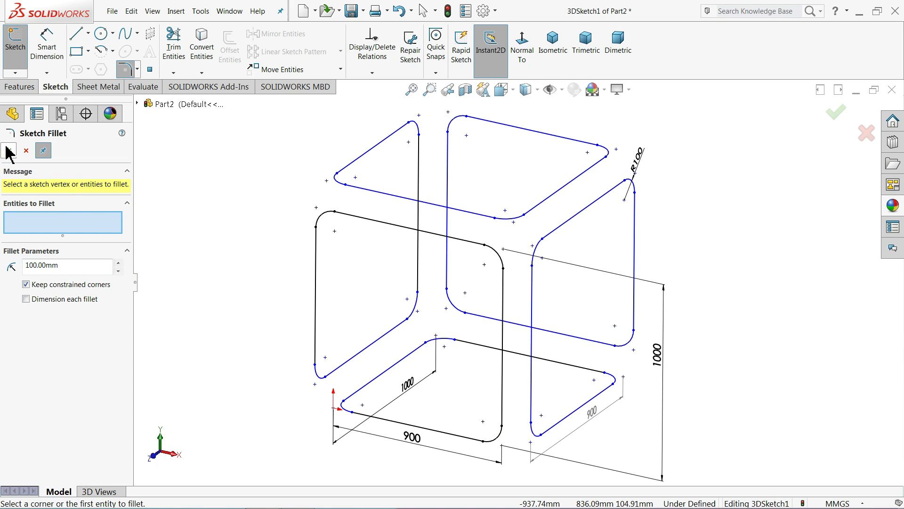
left_click(9, 151)
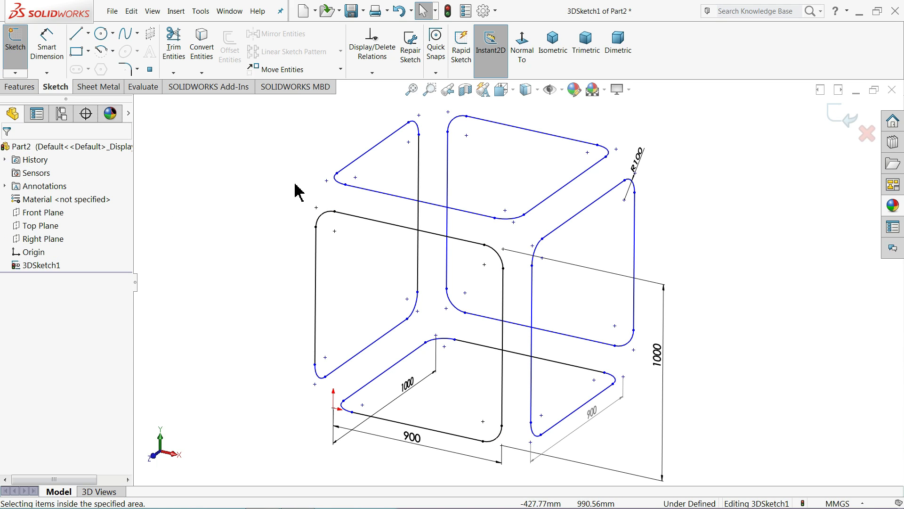
- Exit the filleted 3D sketch and clear the selection
left_click(372, 73)
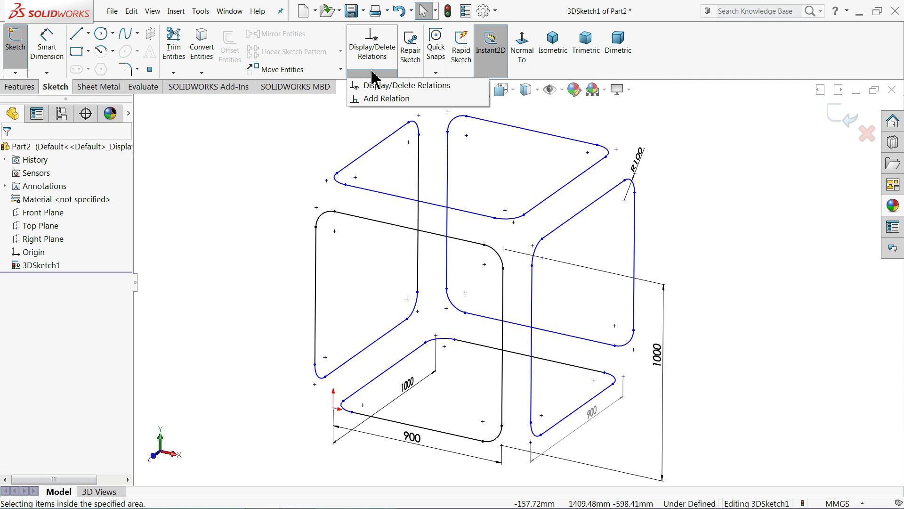
left_click(263, 168)
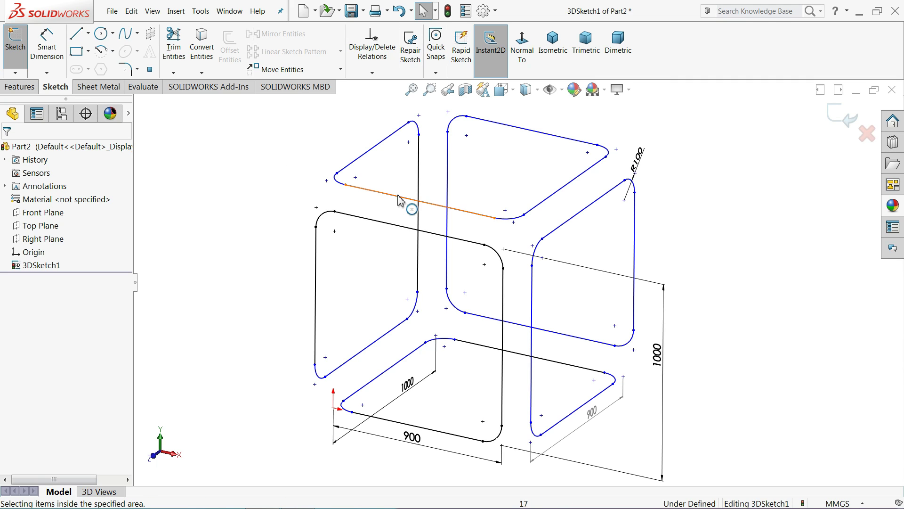
left_click(851, 121)
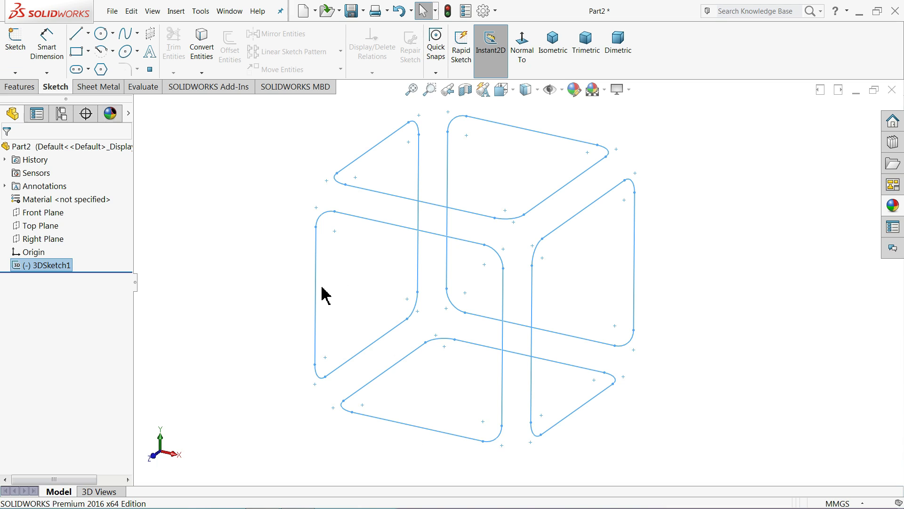
mouse_move(325, 295)
middle_mouse_down()
mouse_move(248, 250)
mouse_move(258, 274)
mouse_move(304, 272)
mouse_move(298, 285)
mouse_move(311, 279)
mouse_move(303, 280)
mouse_move(515, 317)
mouse_move(440, 317)
middle_mouse_up()
key("Escape")
middle_click_drag(364, 275, 374, 273)
key("Escape")
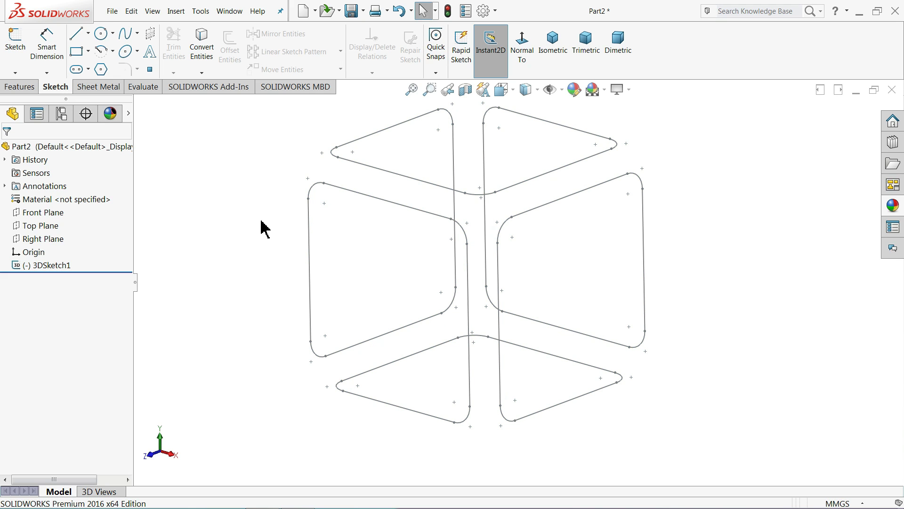
- Create a reference plane perpendicular to the left face's bottom line and coincident with that line's rear endpoint
left_click(19, 87)
left_click(478, 72)
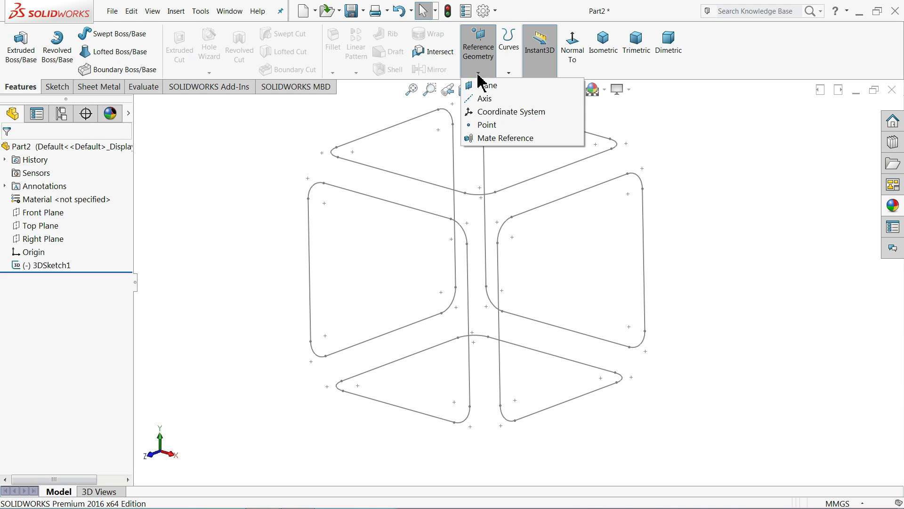
left_click(485, 90)
scroll(436, 351, "down", 3)
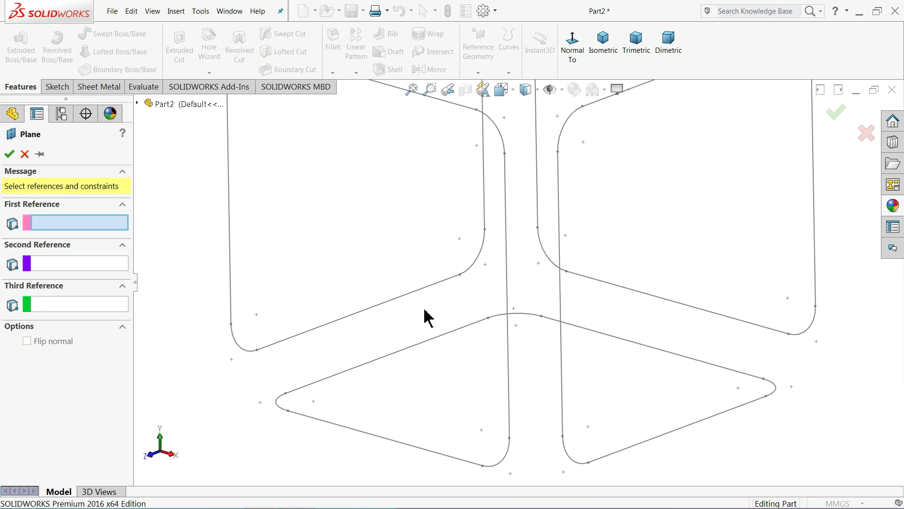
left_click(425, 292)
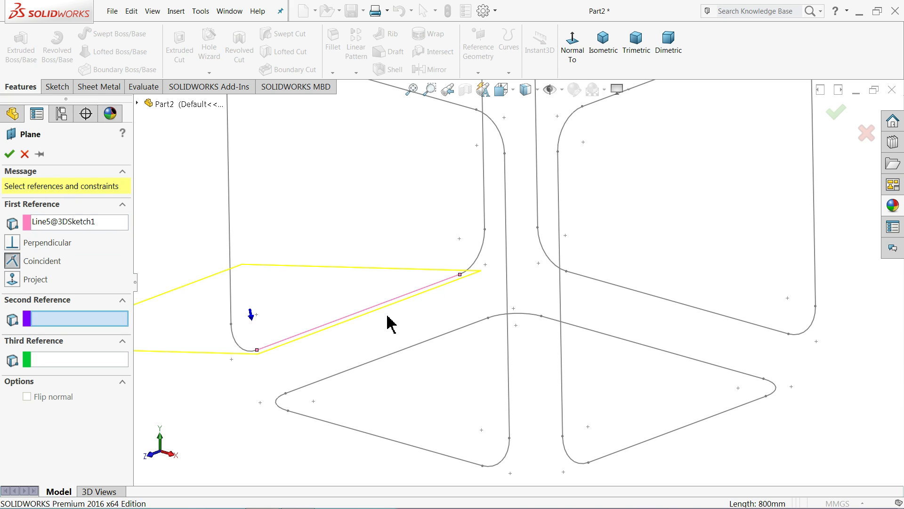
left_click(461, 275)
mouse_move(469, 302)
middle_mouse_down()
mouse_move(394, 285)
mouse_move(438, 279)
mouse_move(464, 299)
mouse_move(461, 286)
middle_mouse_up()
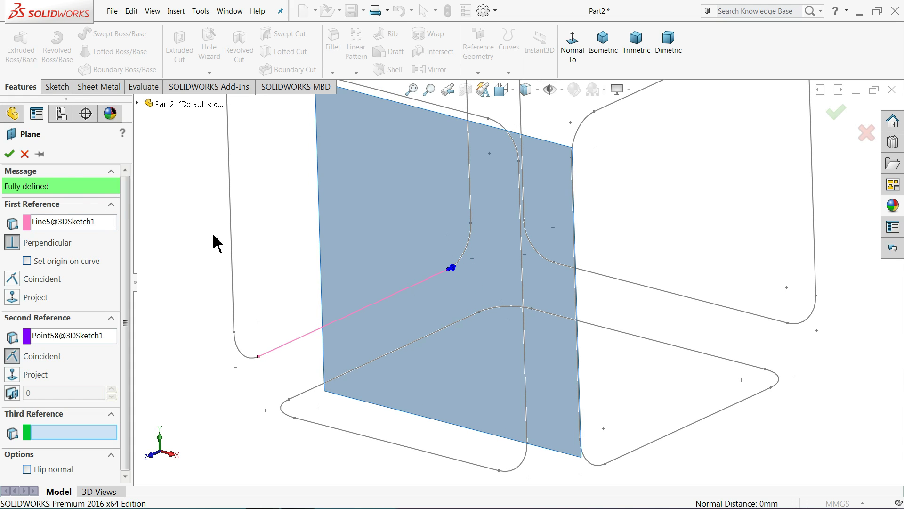
left_click(9, 153)
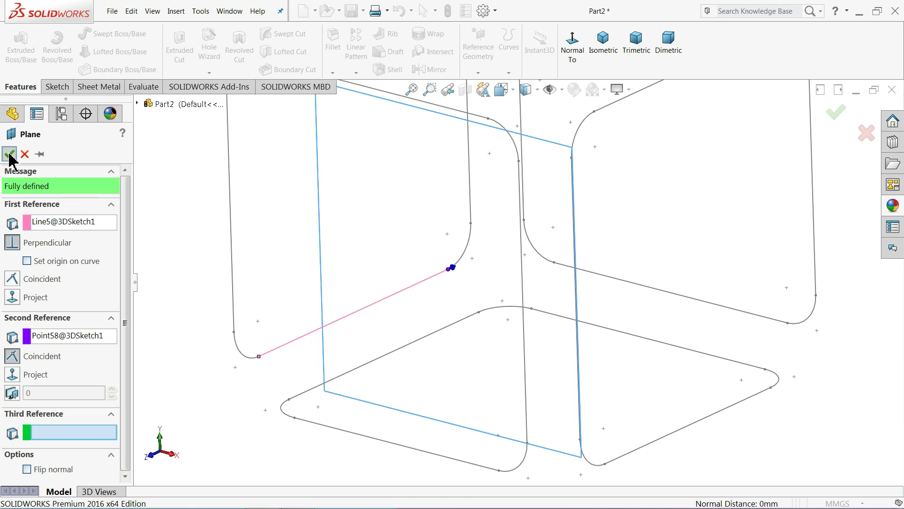
- Start a sketch on the new plane and draw a circle about 295 mm in diameter centred on the path line's endpoint
left_click(53, 86)
left_click(14, 50)
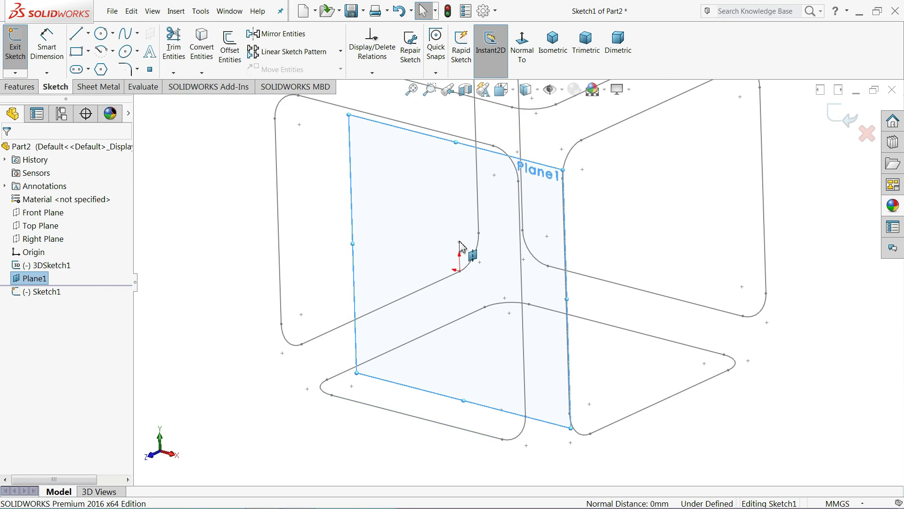
mouse_move(462, 246)
middle_mouse_down()
mouse_move(436, 236)
mouse_move(463, 256)
middle_mouse_up()
scroll(463, 256, "down", 2)
left_click(101, 34)
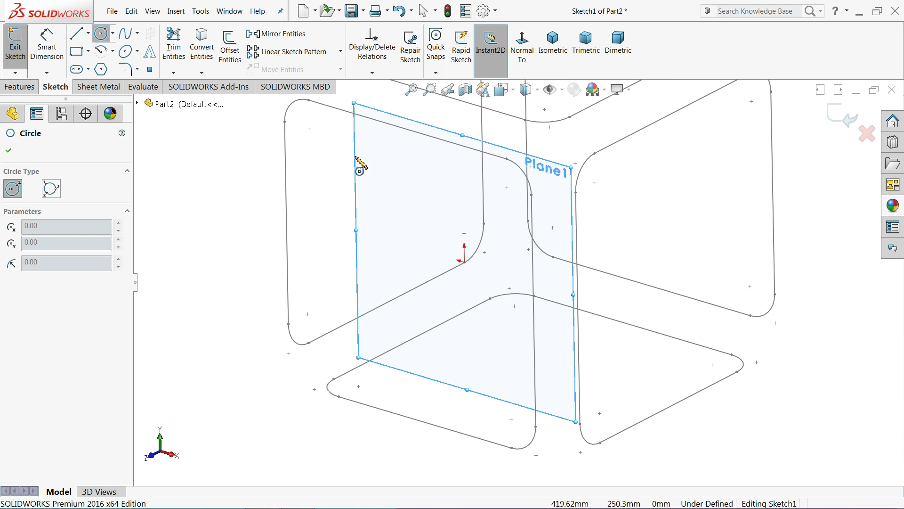
left_click(464, 260)
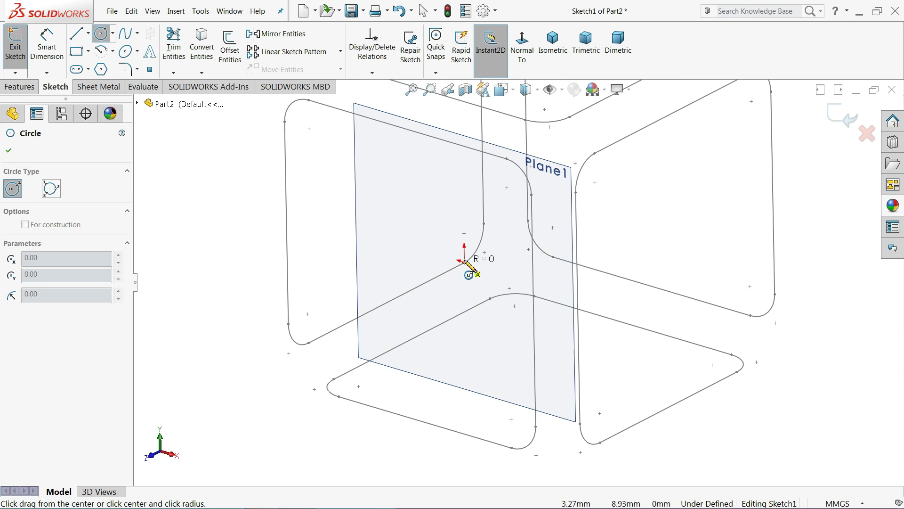
left_click(451, 235)
- Dimension the circle's diameter at 100 mm and exit the sketch
left_click(47, 48)
scroll(456, 244, "down", 3)
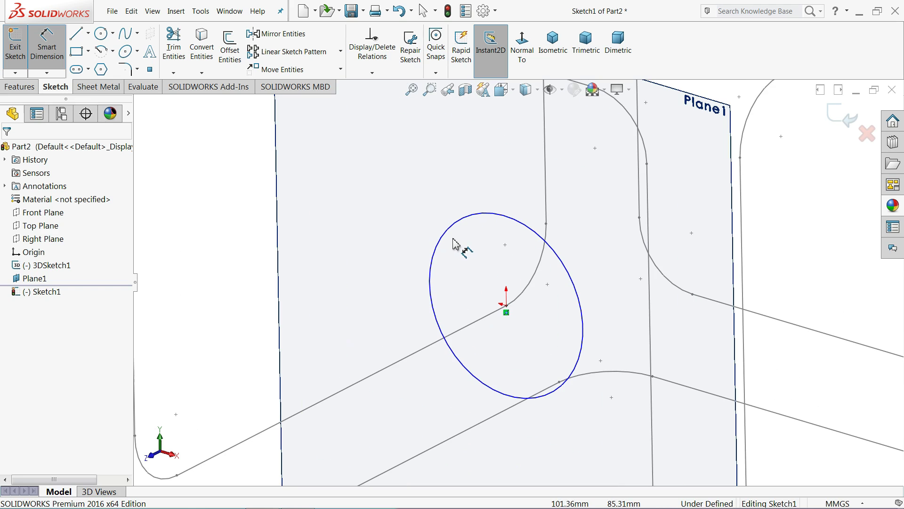
left_click(451, 235)
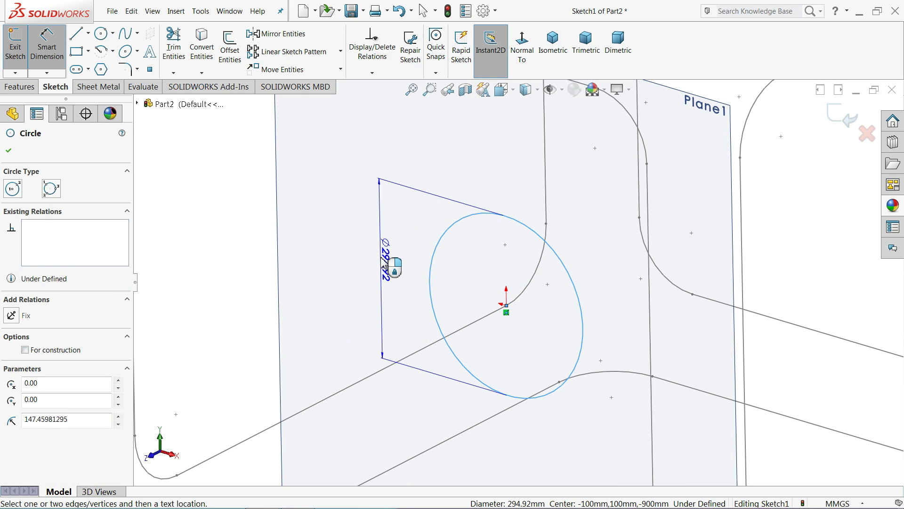
left_click(386, 264)
type("100")
left_click(323, 258)
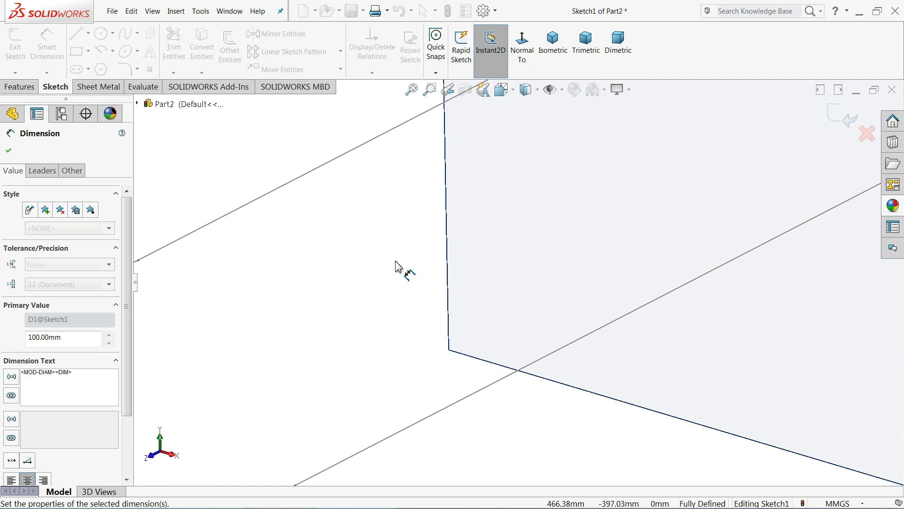
scroll(448, 288, "up", 5)
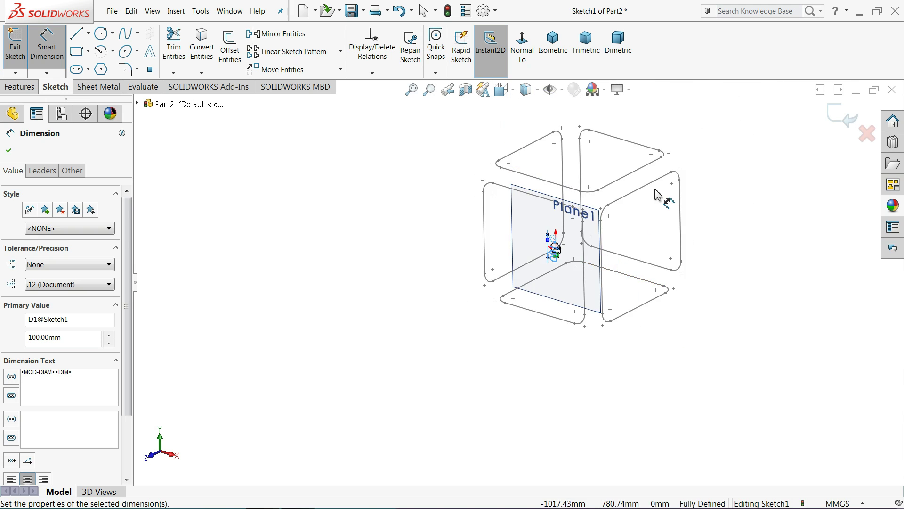
scroll(571, 261, "down", 4)
scroll(495, 379, "up", 2)
scroll(497, 329, "down", 2)
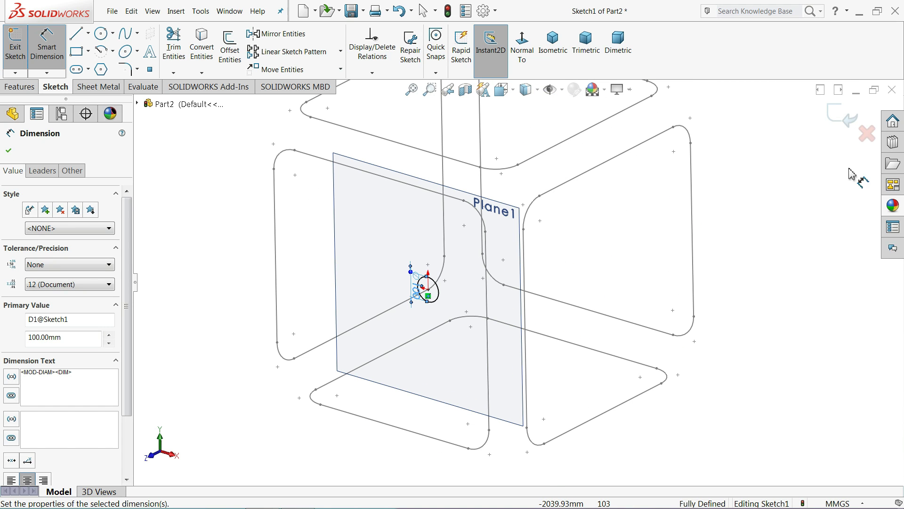
left_click(851, 121)
scroll(491, 272, "up", 2)
scroll(423, 249, "down", 2)
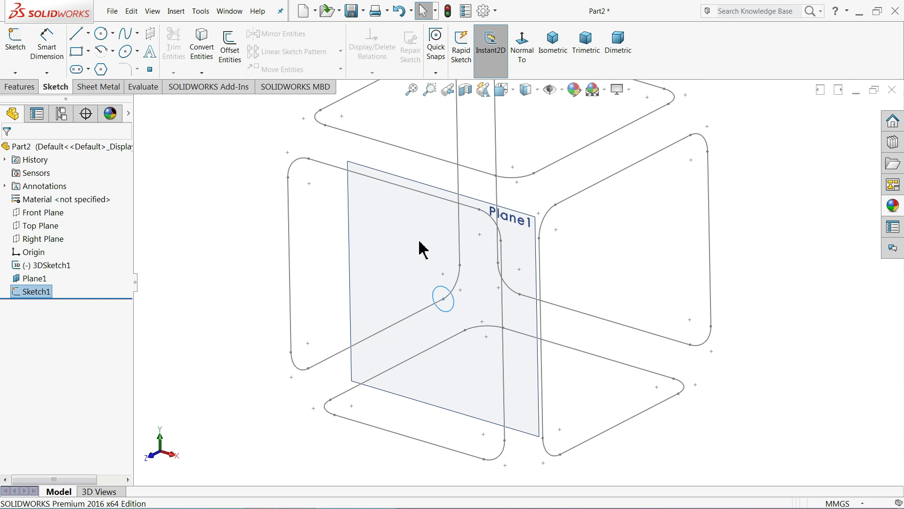
- Hide the reference plane that carries the circular profile
left_click(383, 200)
left_click(432, 171)
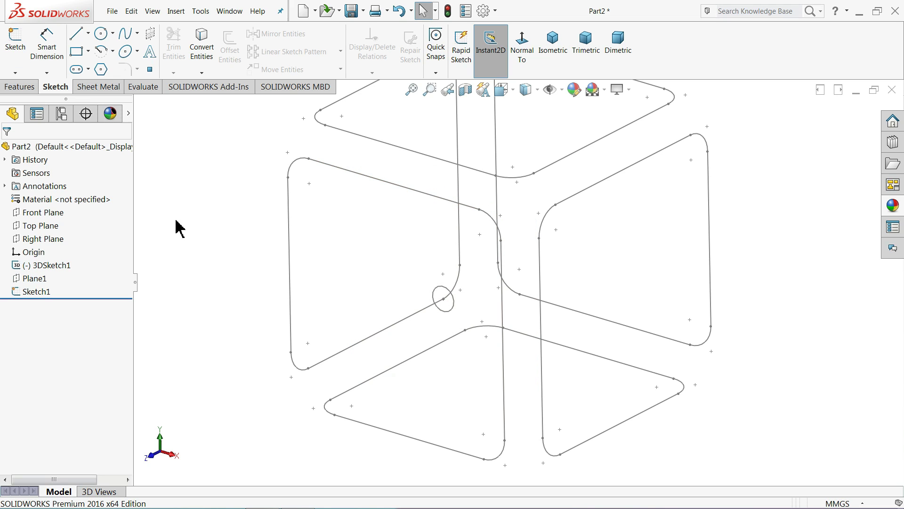
scroll(311, 276, "up", 2)
scroll(526, 216, "down", 1)
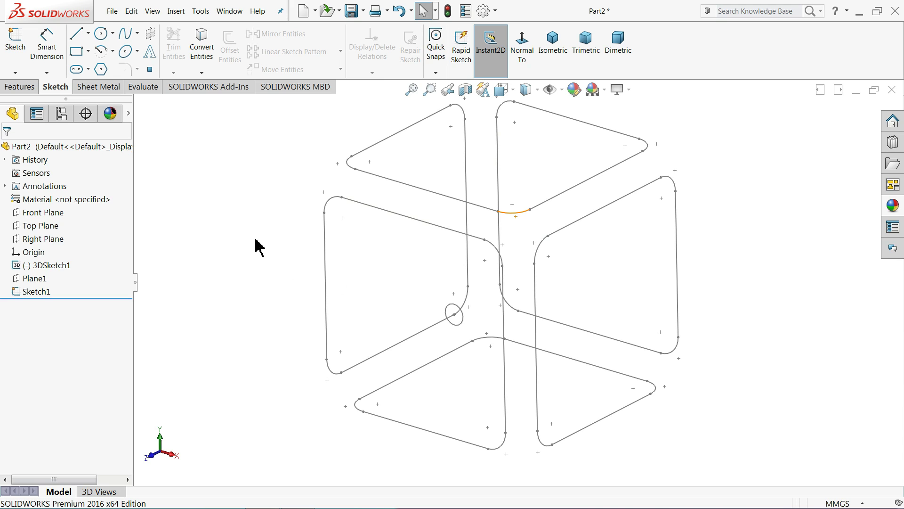
- Start a swept boss with the 100 mm circle as profile and the filleted 3D sketch as path
left_click(21, 87)
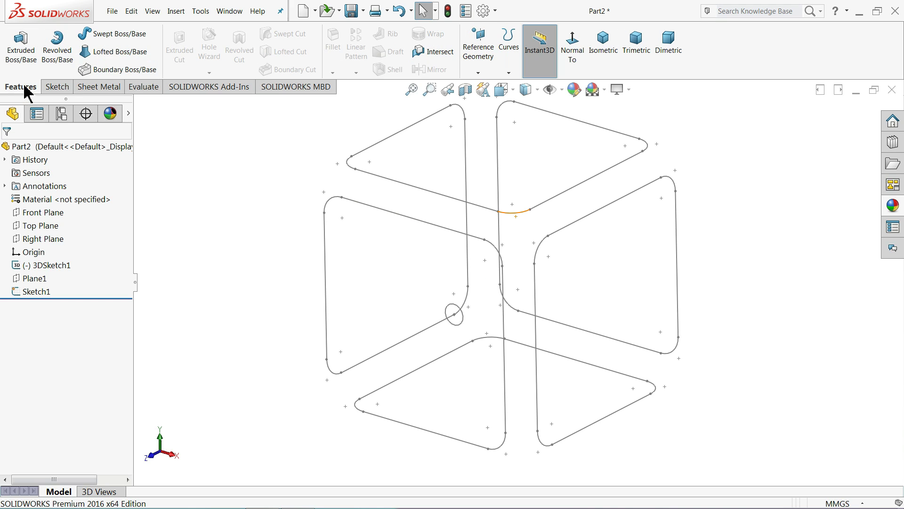
left_click(130, 40)
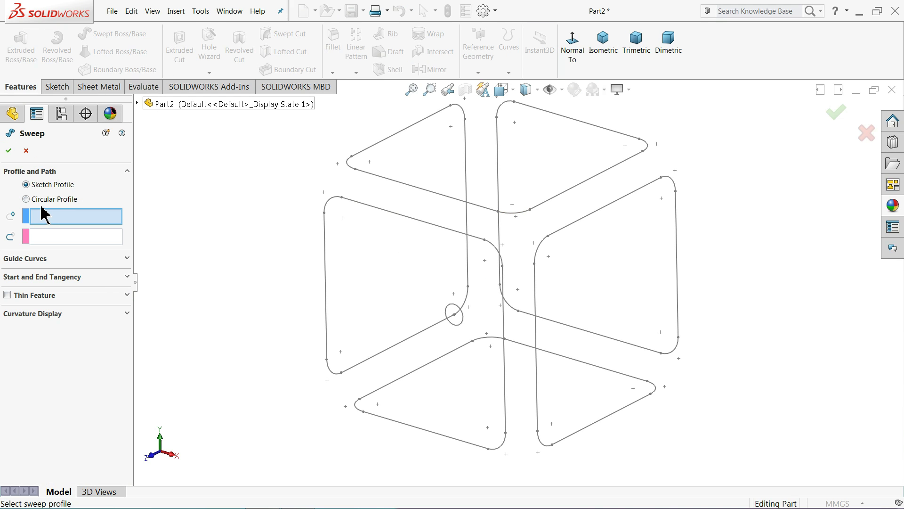
left_click(463, 328)
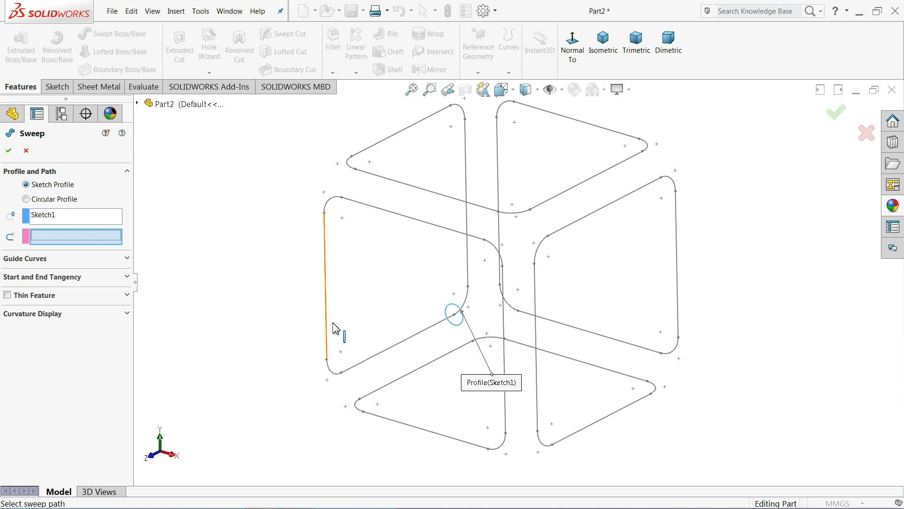
left_click(422, 332)
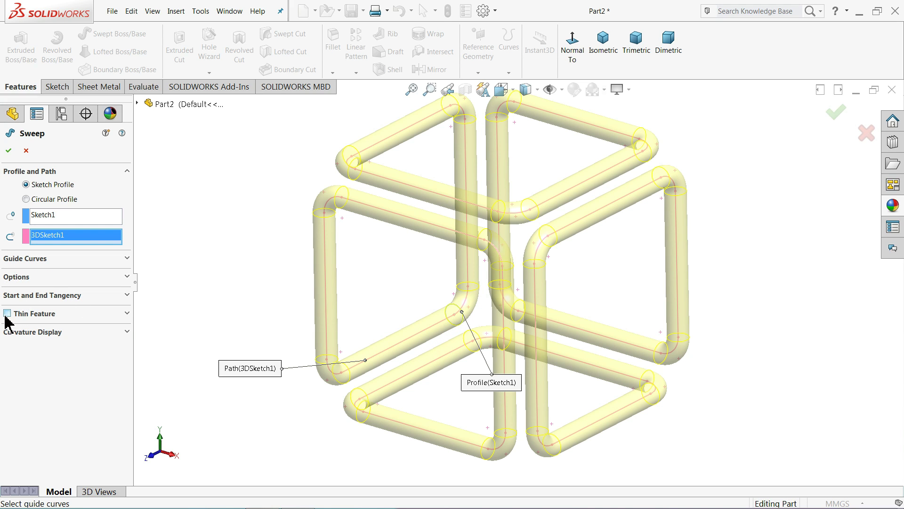
- Make the sweep a one-direction thin feature with 10 mm wall thickness, reverse the wall direction and finish the sweep
left_click(19, 315)
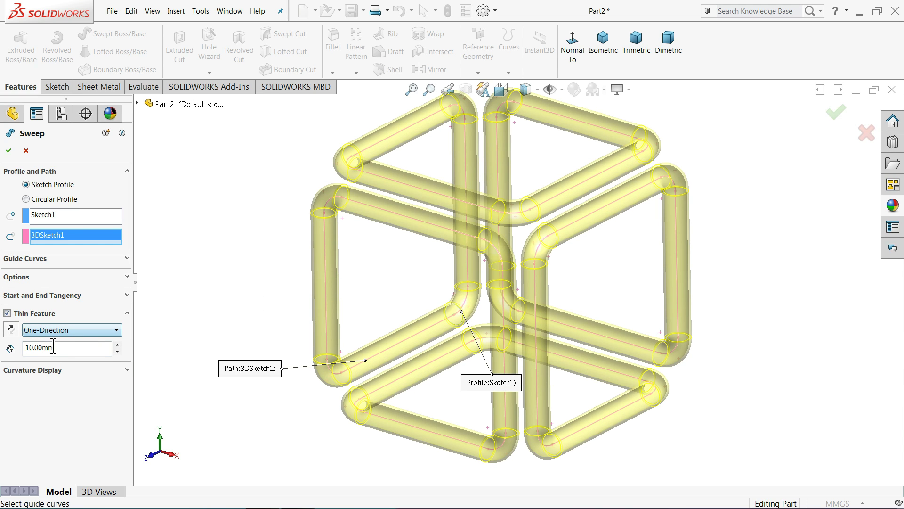
scroll(422, 203, "down", 4)
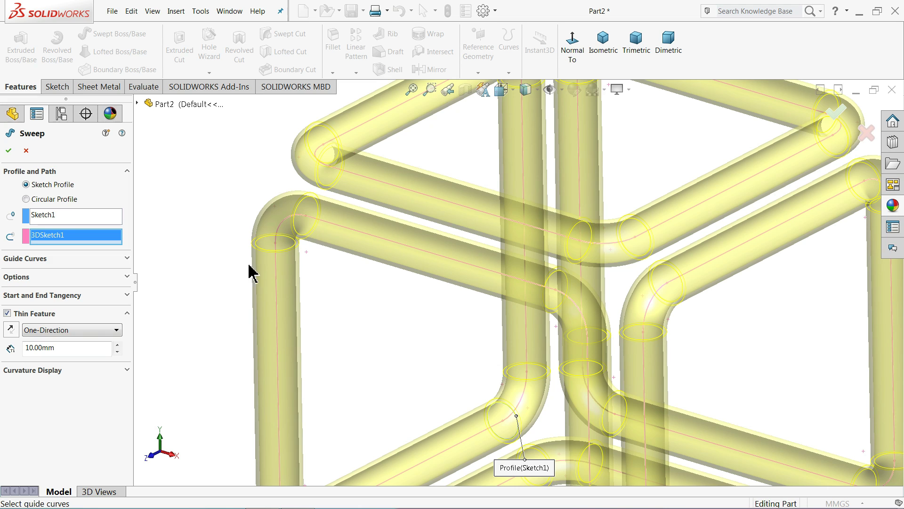
scroll(423, 273, "up", 5)
scroll(652, 339, "down", 1)
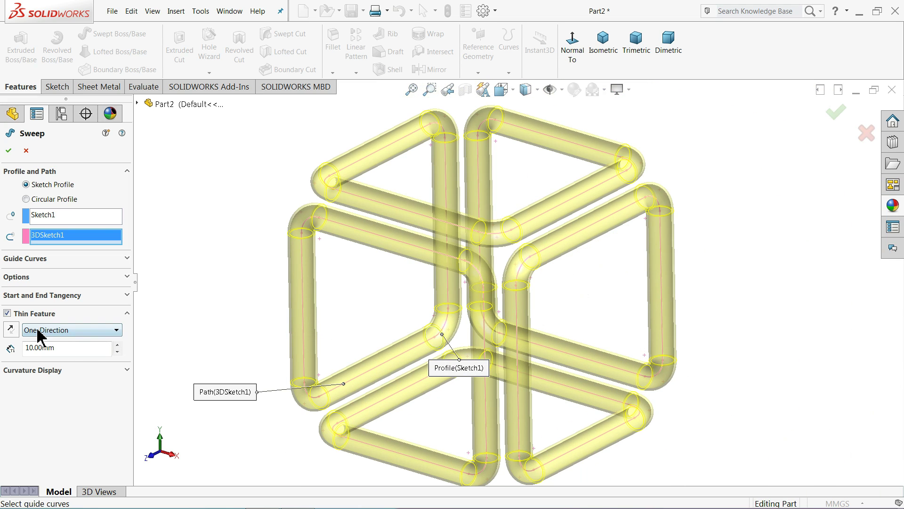
left_click(10, 331)
left_click(8, 151)
mouse_move(228, 264)
middle_mouse_down()
mouse_move(240, 240)
mouse_move(204, 232)
mouse_move(166, 267)
mouse_move(202, 244)
mouse_move(222, 244)
mouse_move(238, 264)
mouse_move(214, 273)
mouse_move(224, 264)
mouse_move(208, 265)
mouse_move(212, 253)
mouse_move(219, 258)
middle_mouse_up()
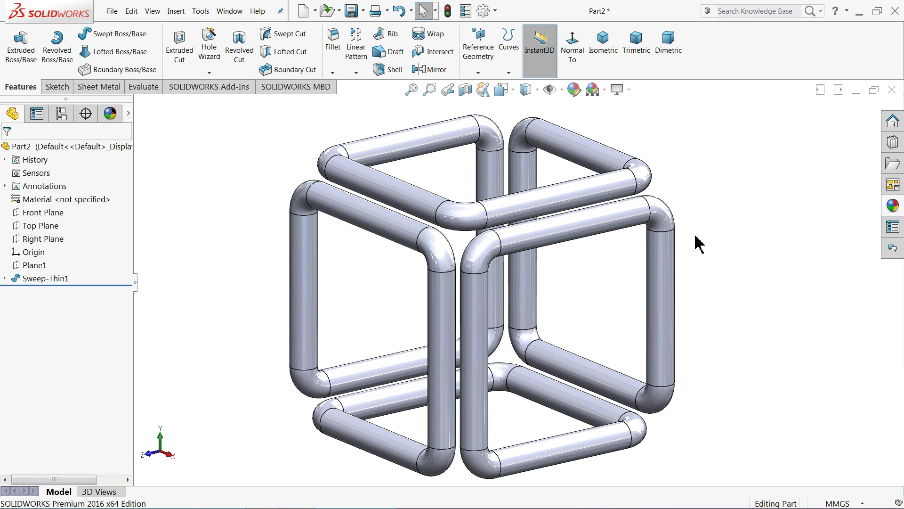
- Apply the brushed nickel appearance from the nickel metals to the whole part
left_click(891, 206)
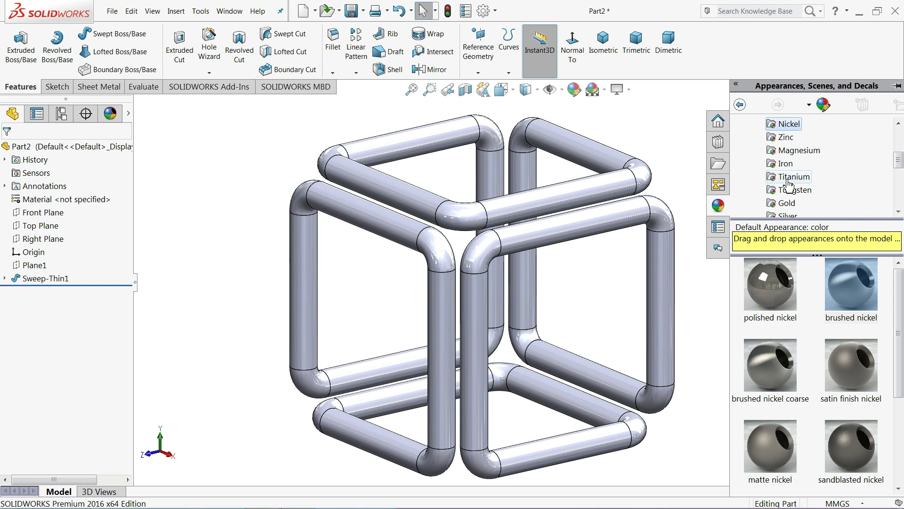
scroll(789, 183, "up", 3)
scroll(788, 170, "down", 1)
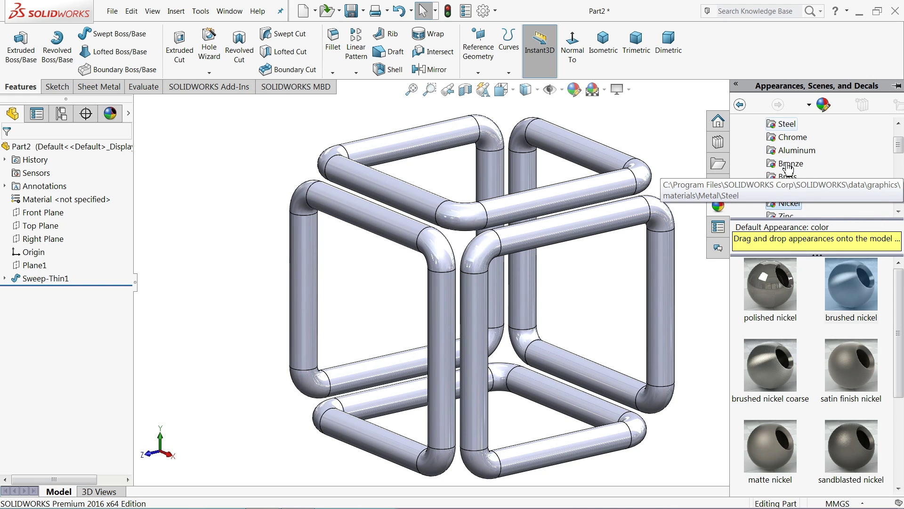
double_click(860, 297)
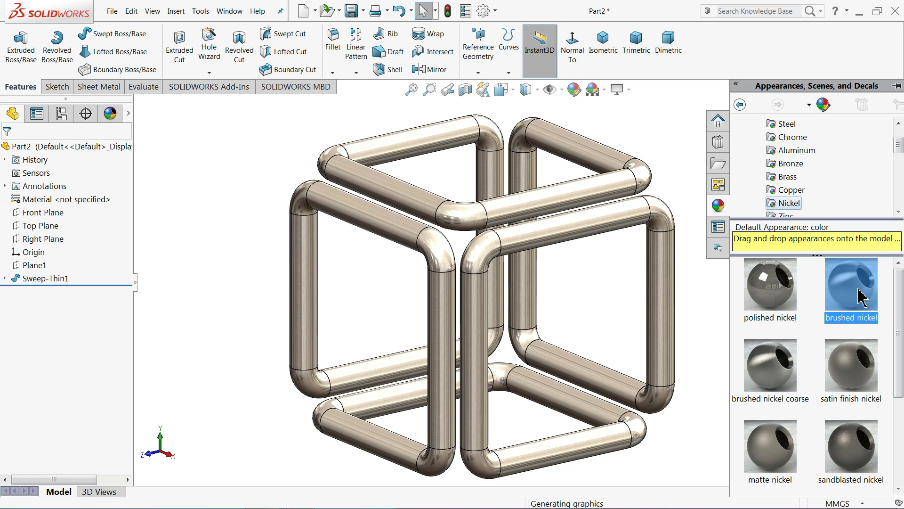
mouse_move(563, 299)
middle_mouse_down()
mouse_move(523, 268)
mouse_move(583, 288)
mouse_move(567, 298)
mouse_move(559, 289)
middle_mouse_up()
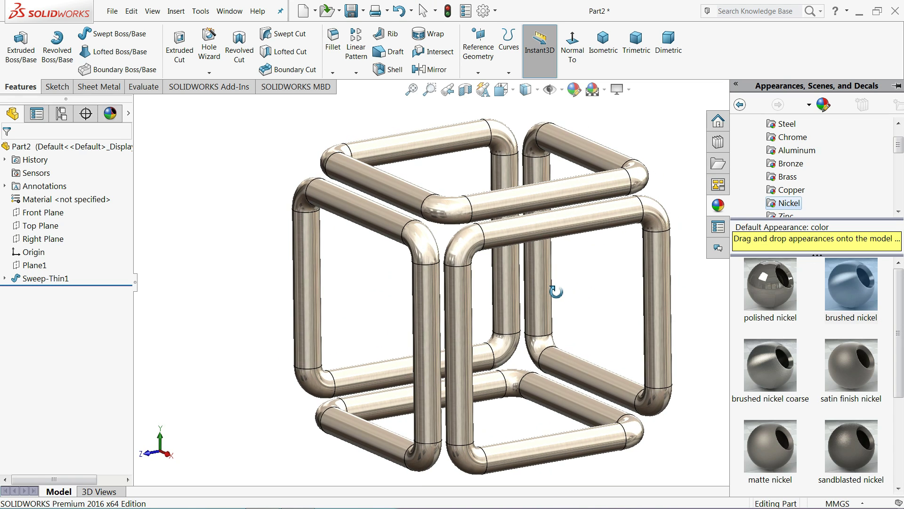
- Change the part's brushed nickel appearance colour to yellow, confirm it and inspect the frame from several angles
left_click(575, 89)
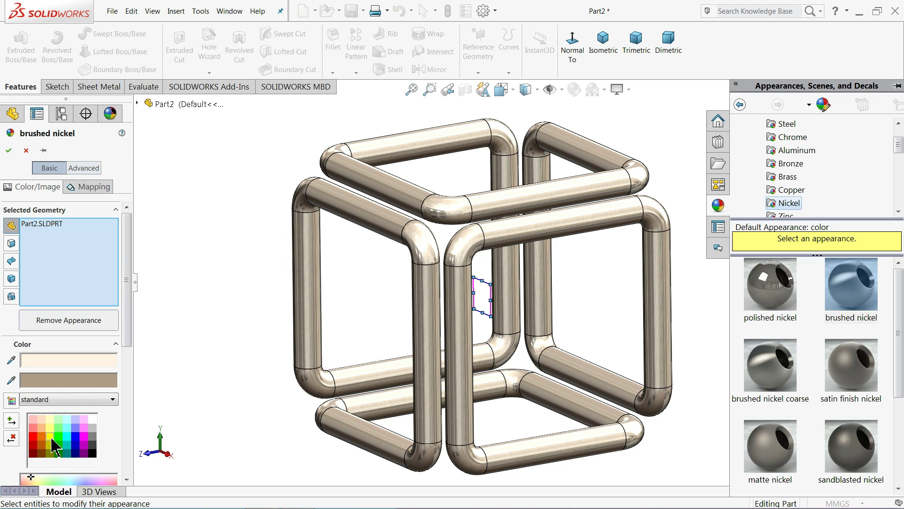
left_click(50, 445)
left_click(9, 150)
middle_click_drag(231, 248, 242, 232)
middle_click_drag(233, 267, 151, 229)
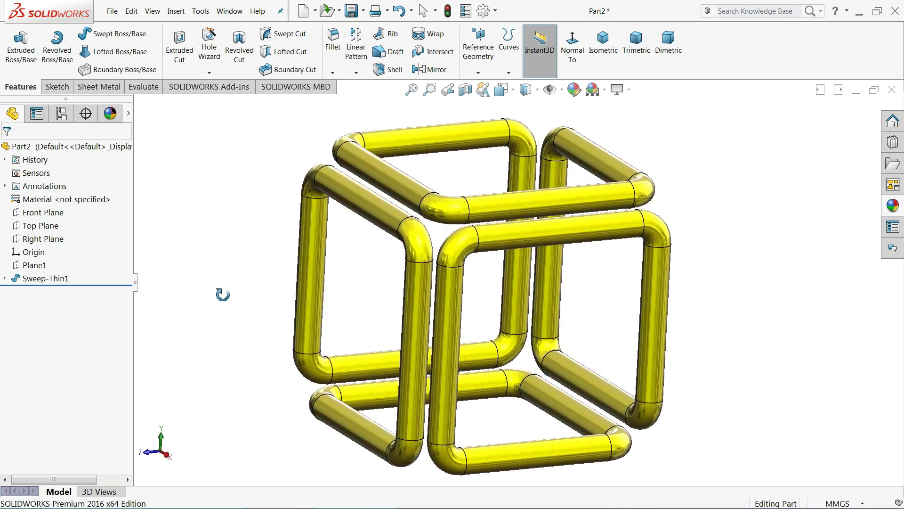
middle_click_drag(222, 295, 283, 260)
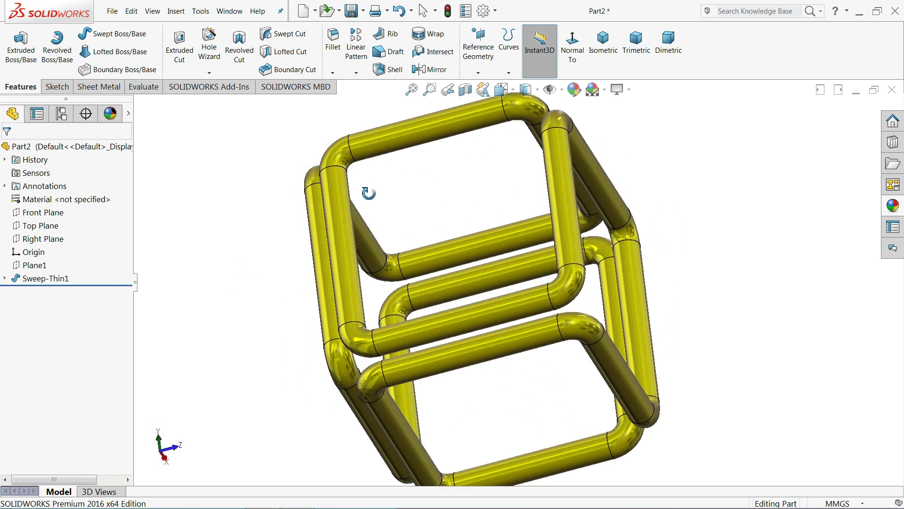